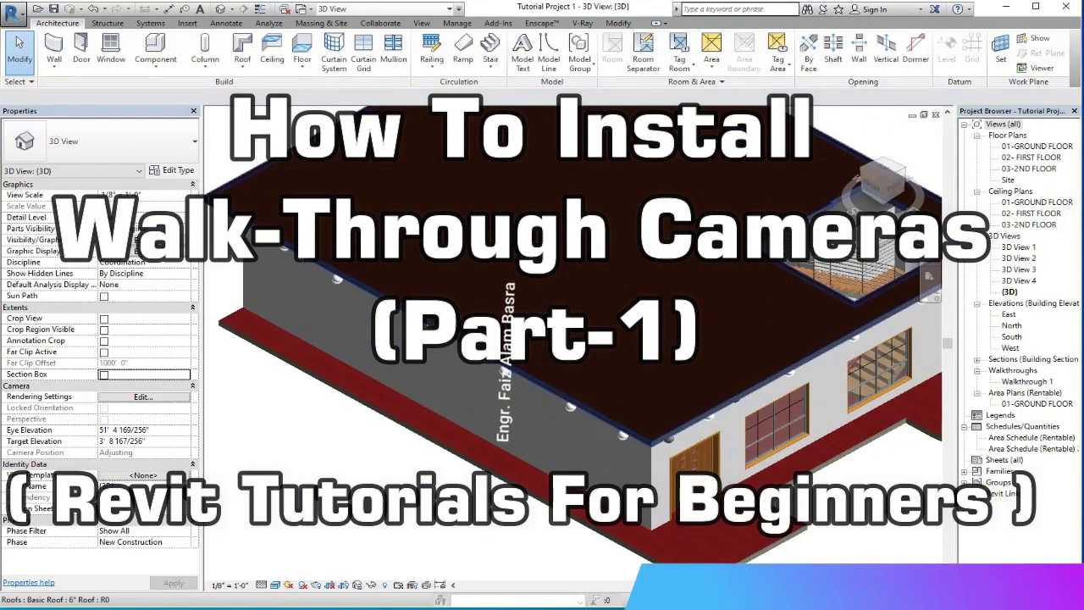
After orbiting and zooming the 3D house view, open the 01-GROUND FLOOR floor plan.
scroll(296, 261, "down", 1)
scroll(303, 265, "down", 1)
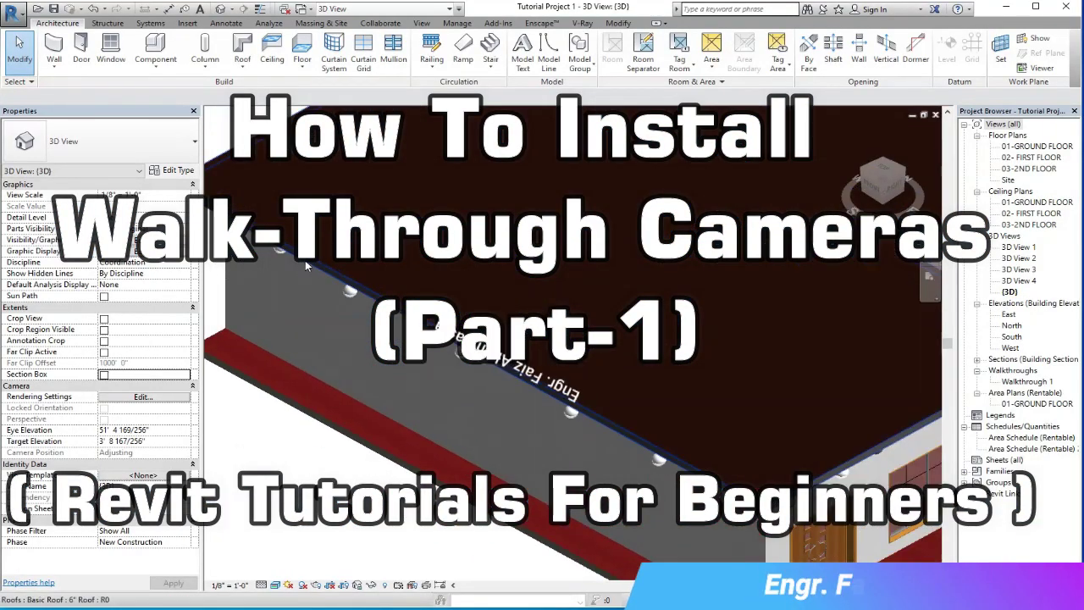
scroll(302, 266, "down", 1)
scroll(297, 266, "down", 3)
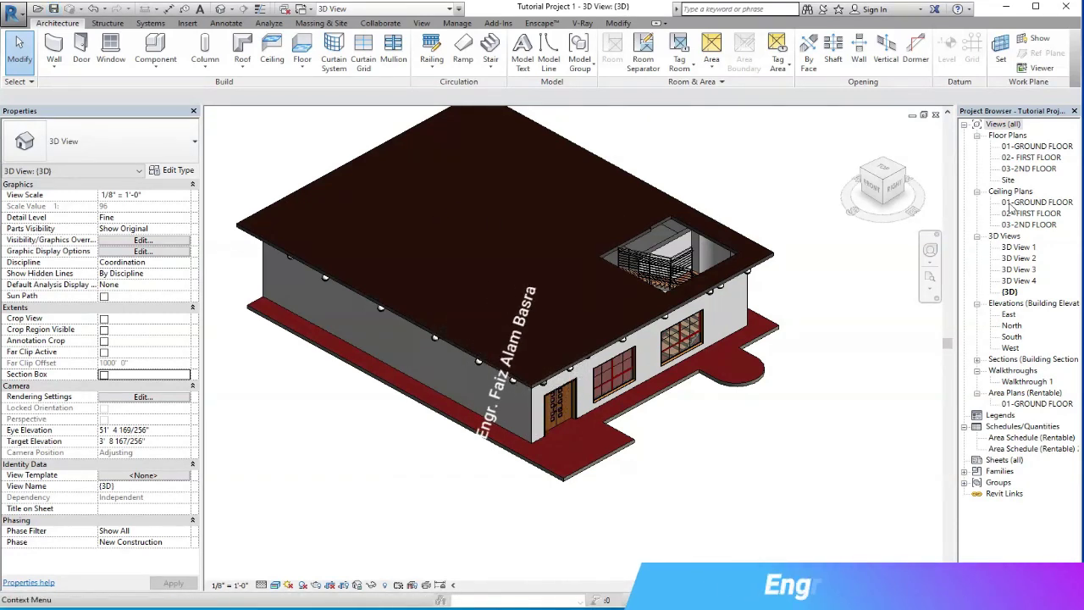
middle_click_drag(939, 205, 576, 325, "shift")
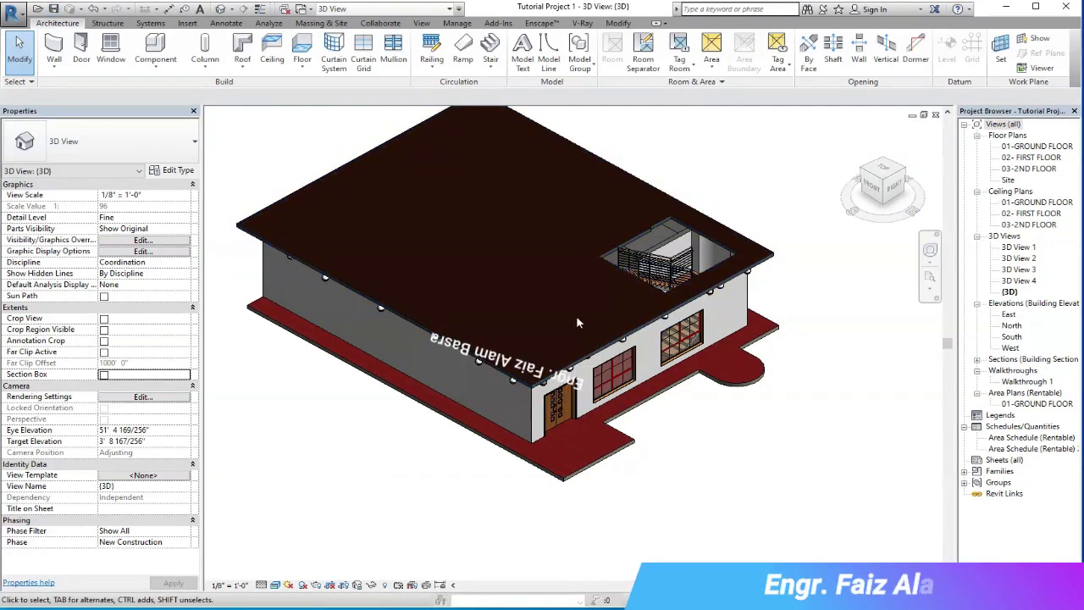
scroll(576, 318, "down", 2)
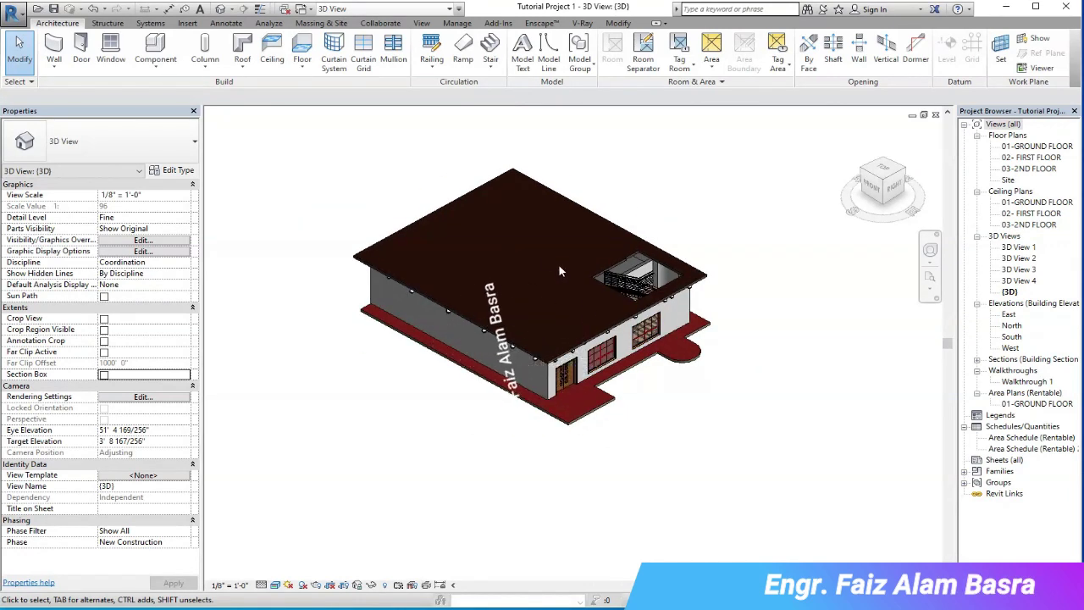
scroll(503, 201, "up", 2)
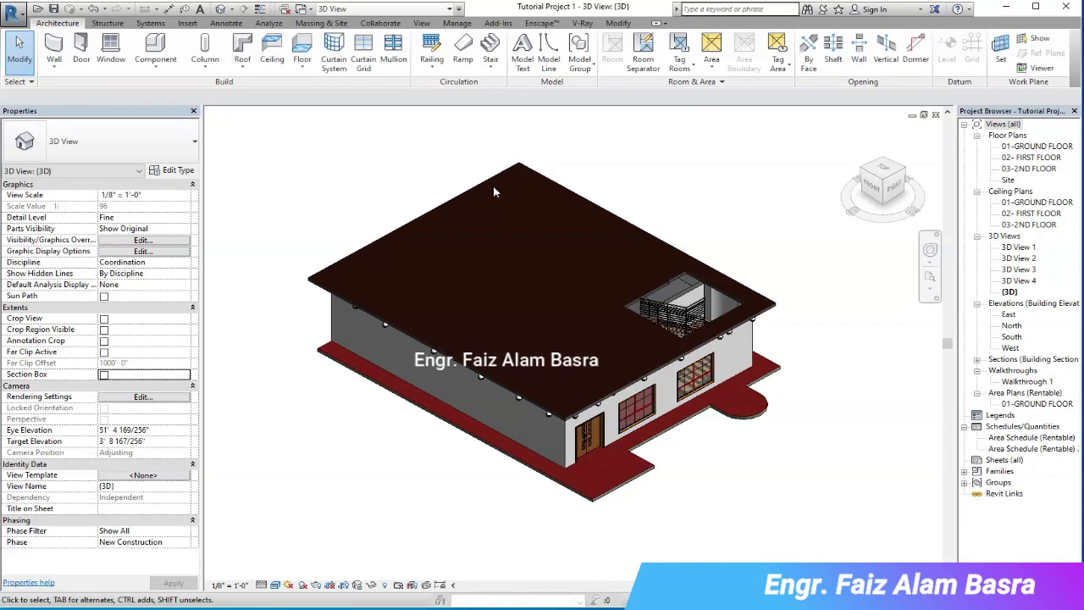
scroll(494, 199, "up", 1)
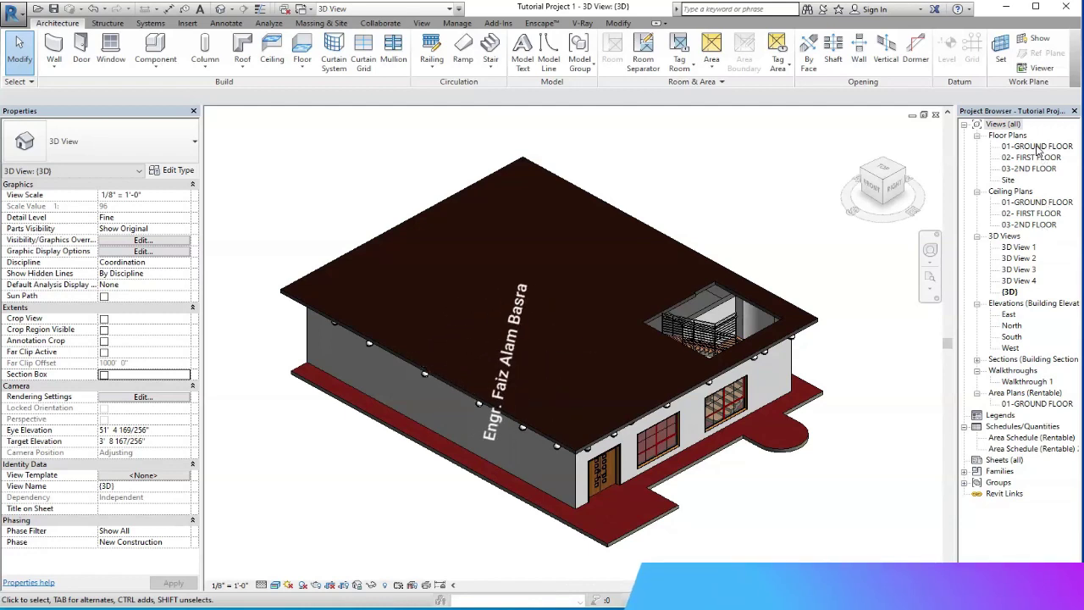
double_click(1037, 146)
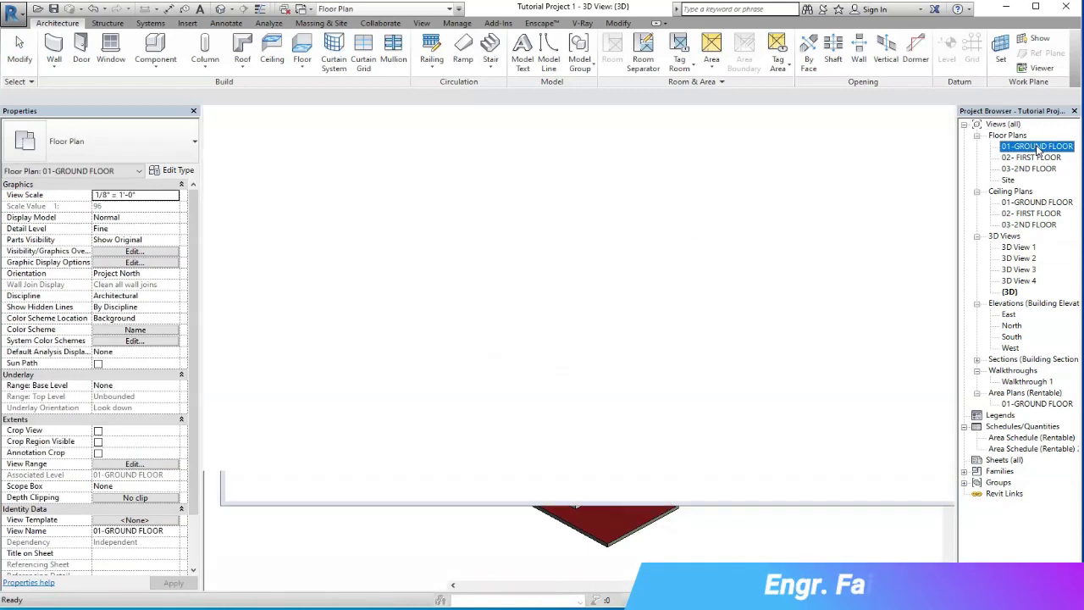
Start a new Walkthrough from the View tab's 3D View dropdown on the ground floor plan.
scroll(524, 188, "up", 1)
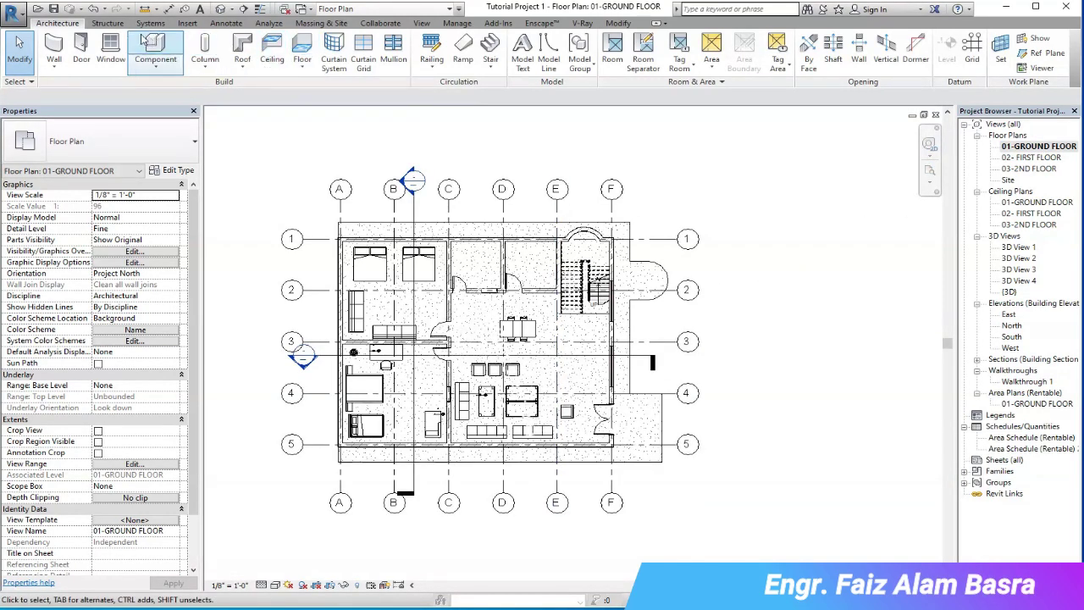
left_click(231, 9)
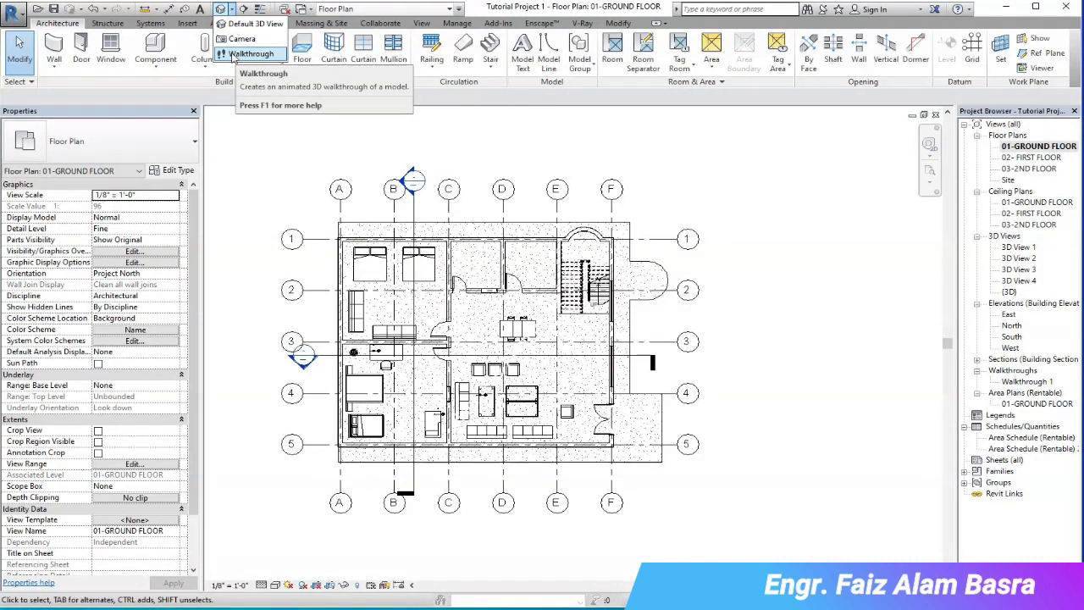
left_click(425, 25)
left_click(422, 24)
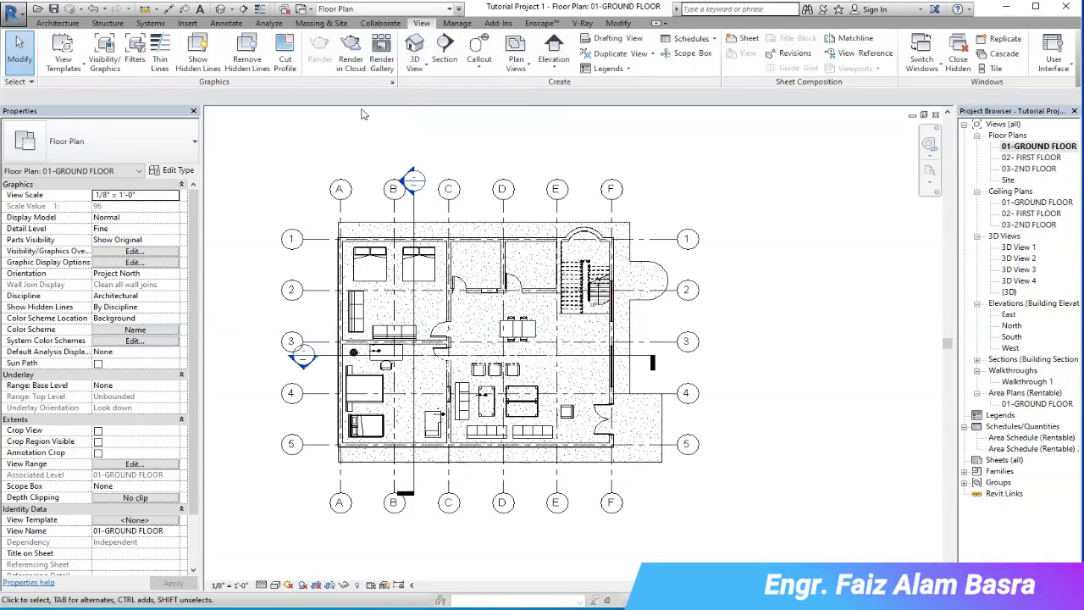
left_click(424, 70)
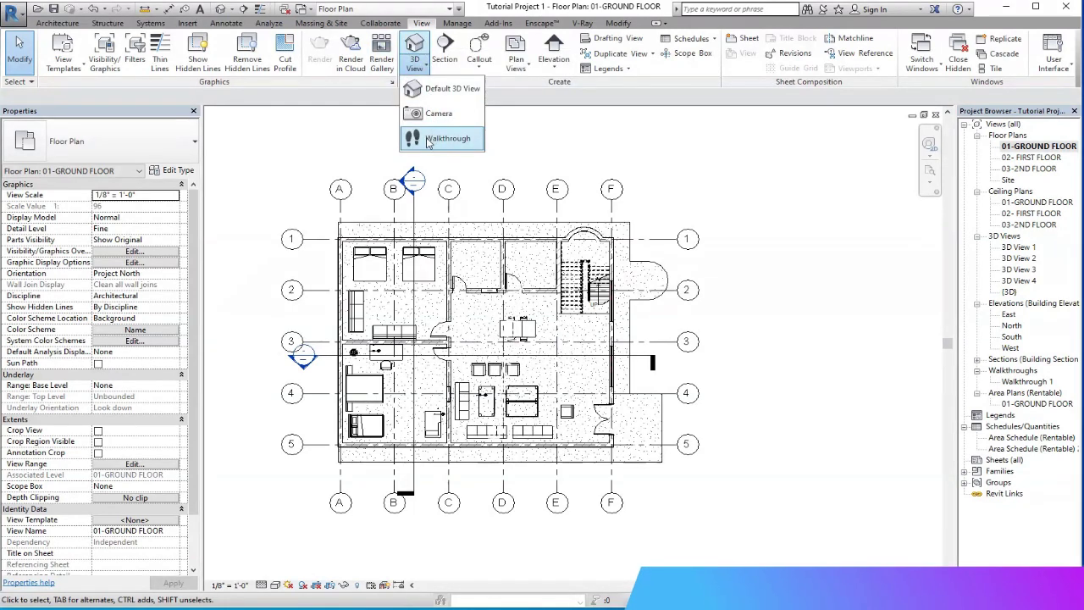
left_click(231, 8)
left_click(230, 8)
left_click(243, 54)
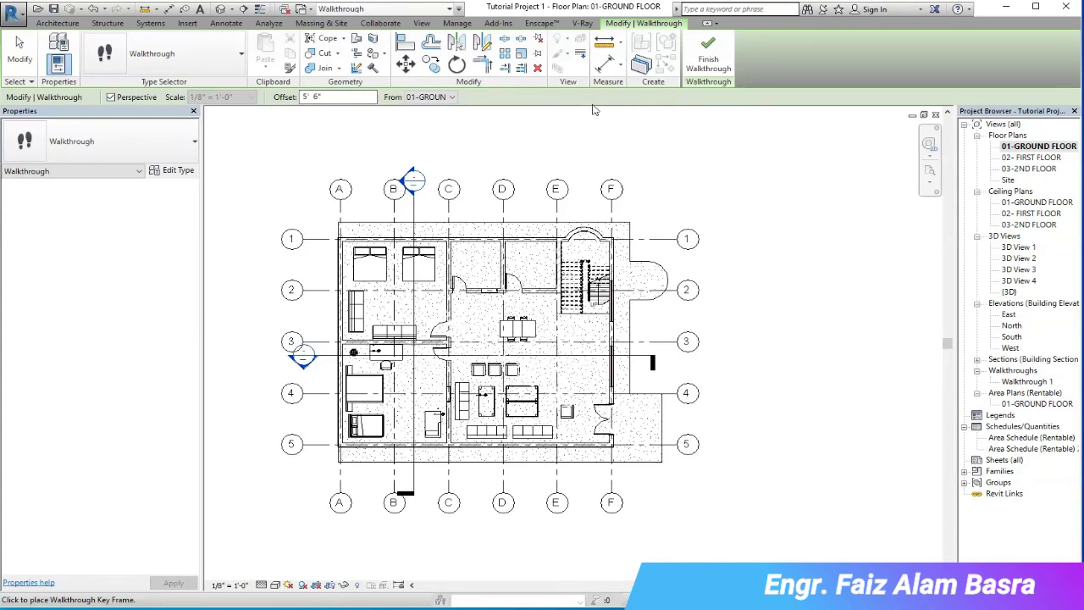
Place key frames right of, above, and along the left of the house, then finish the path.
scroll(479, 160, "down", 1)
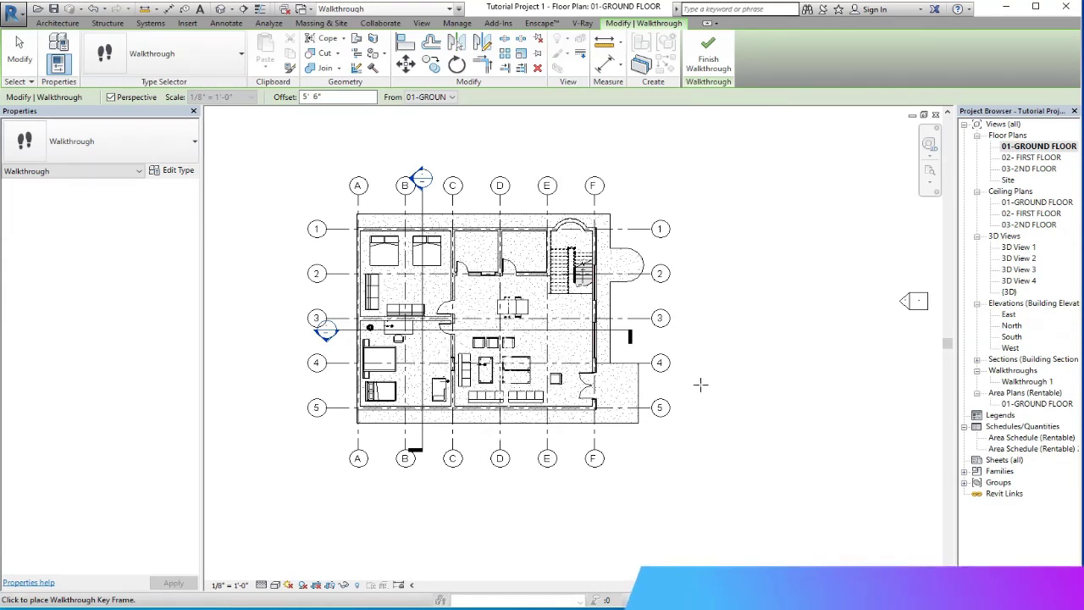
left_click(737, 322)
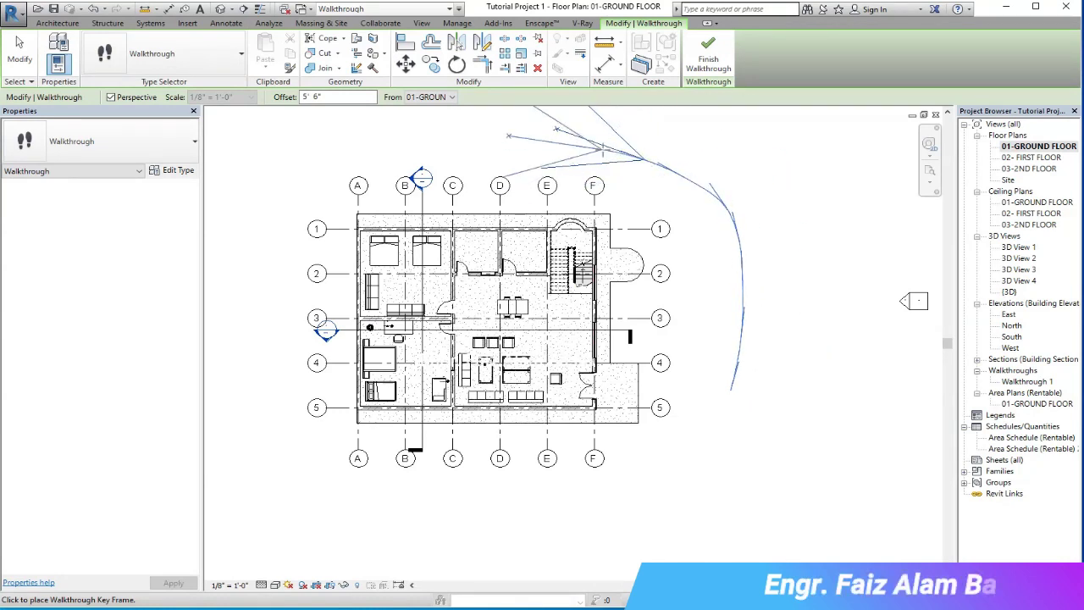
left_click(424, 147)
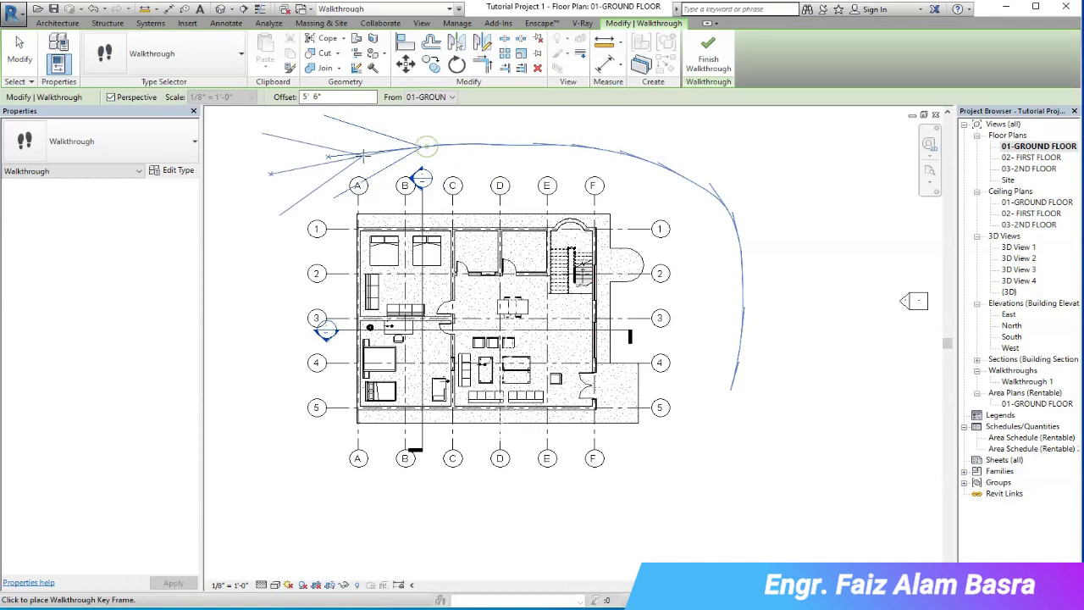
left_click(337, 151)
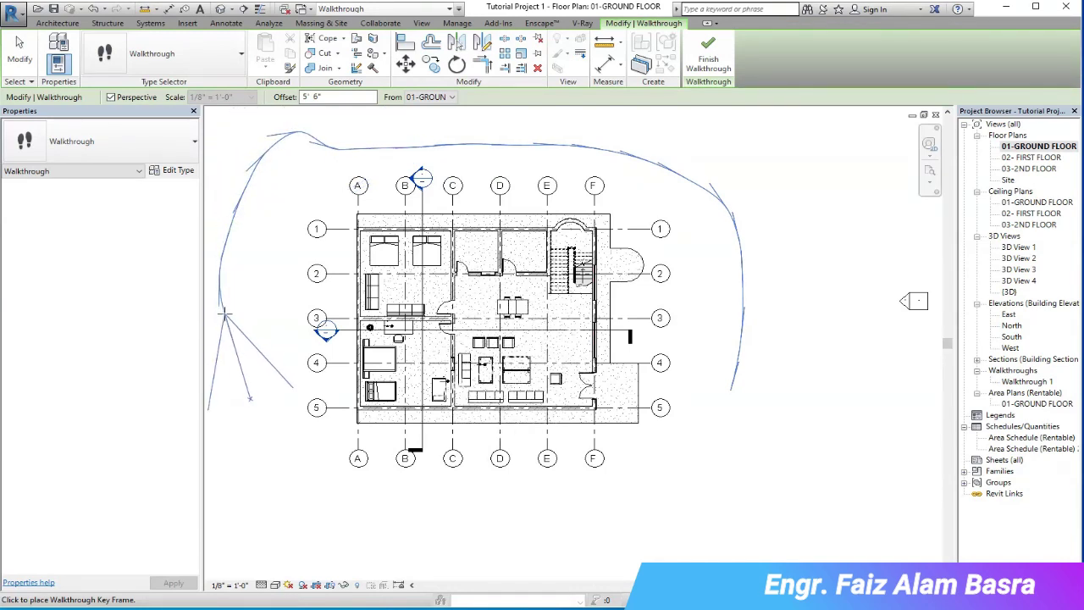
left_click(242, 489)
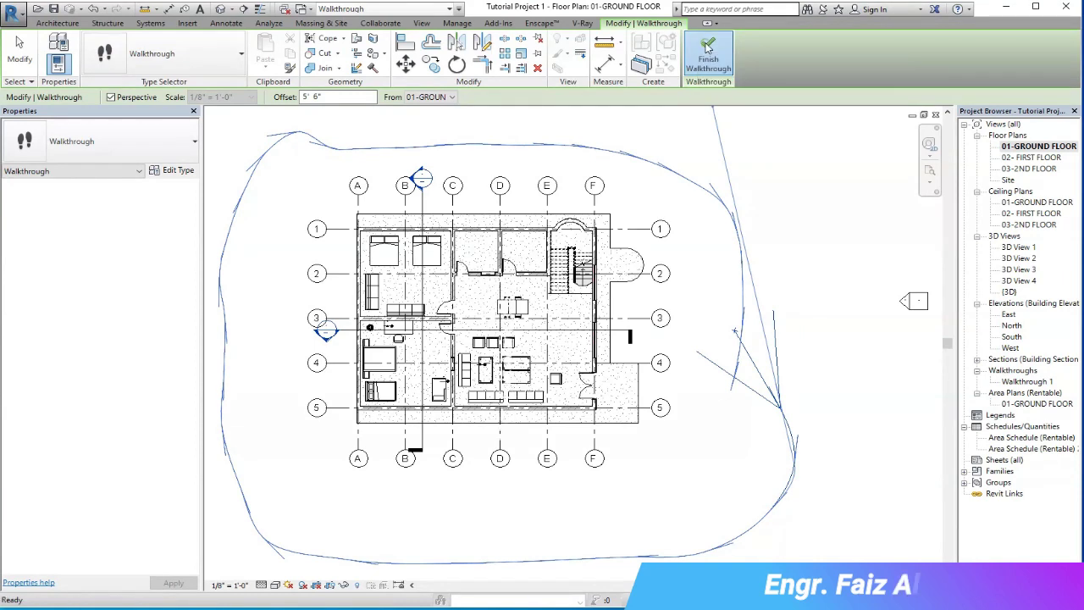
left_click(709, 61)
Deselect the walkthrough camera and open the Walkthrough 2 view from the Project Browser.
scroll(346, 360, "down", 2)
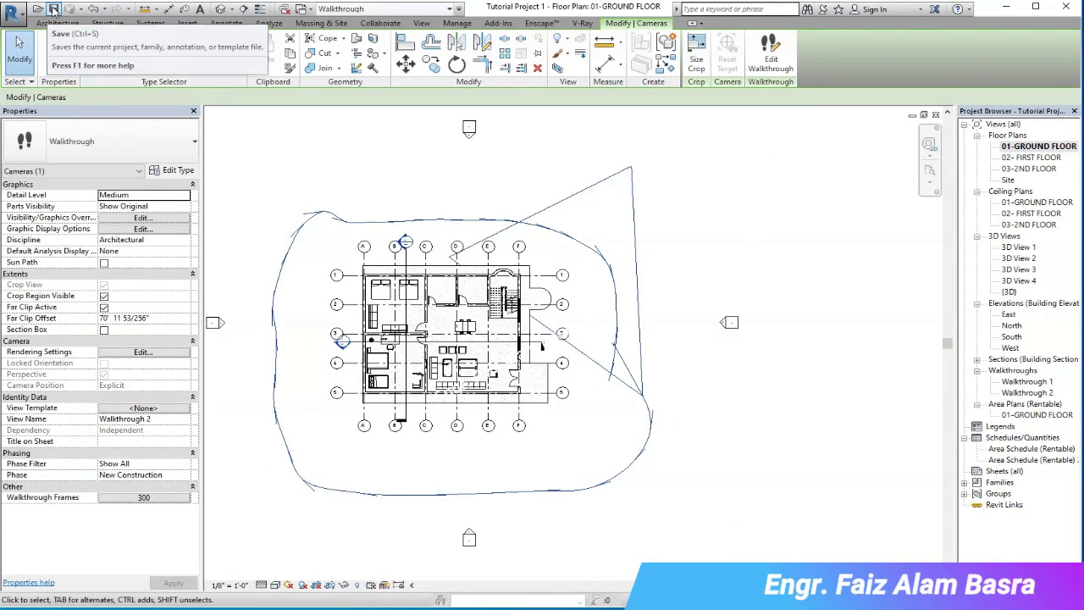
left_click(271, 149)
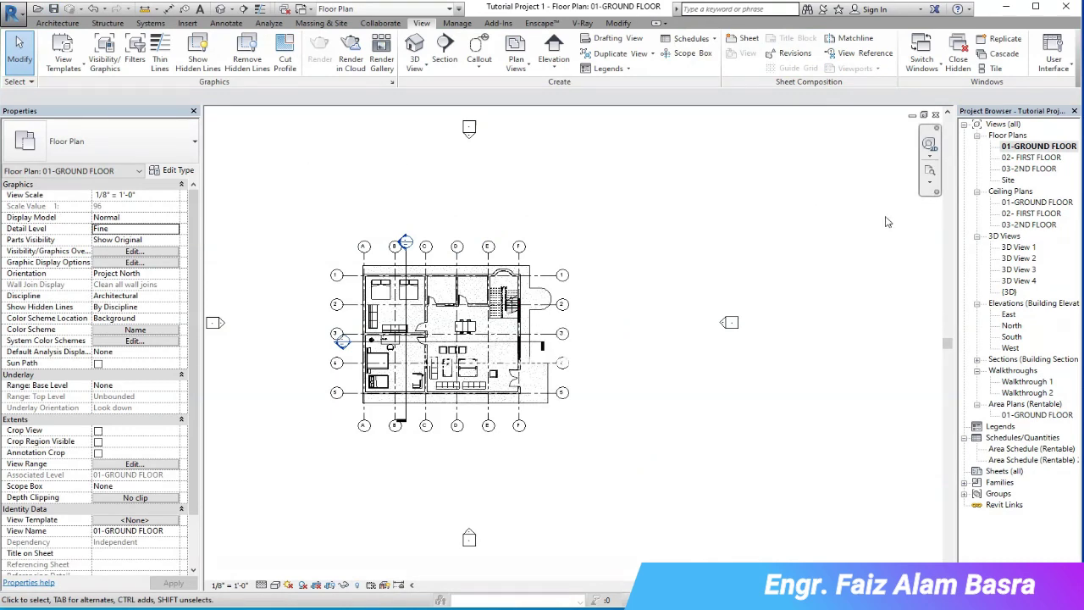
double_click(1010, 394)
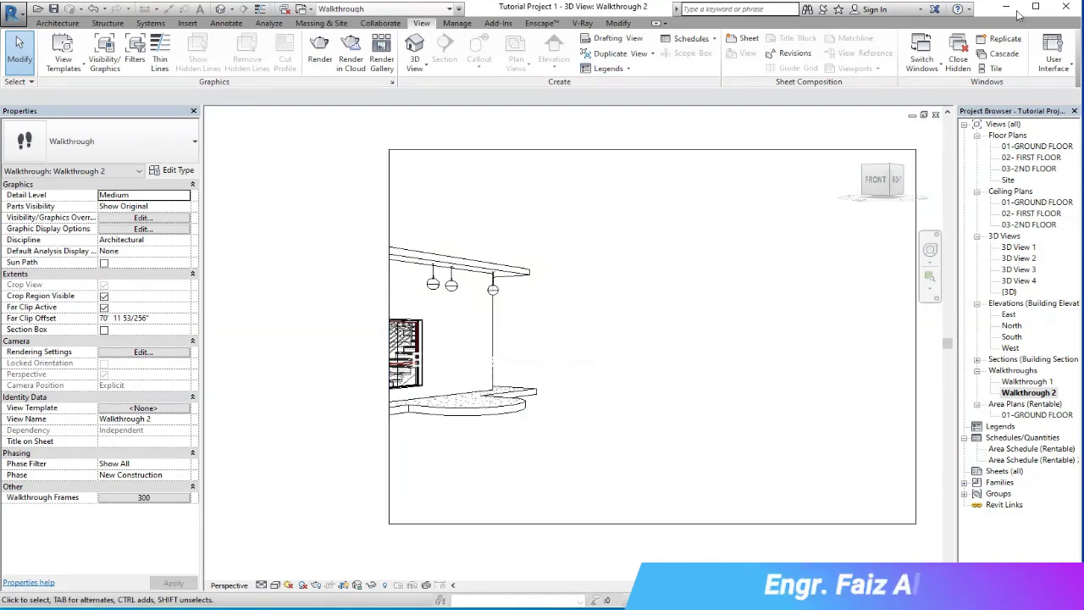
Restore the maximized view into floating windows and rearrange the floor plan window beside Walkthrough 2.
left_click(926, 114)
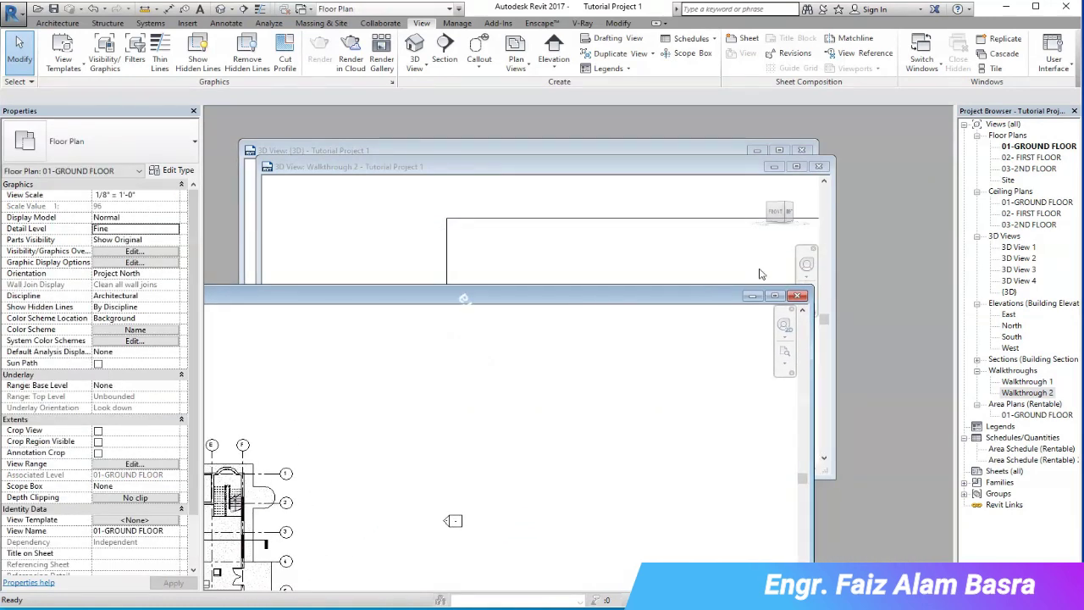
left_click(731, 169)
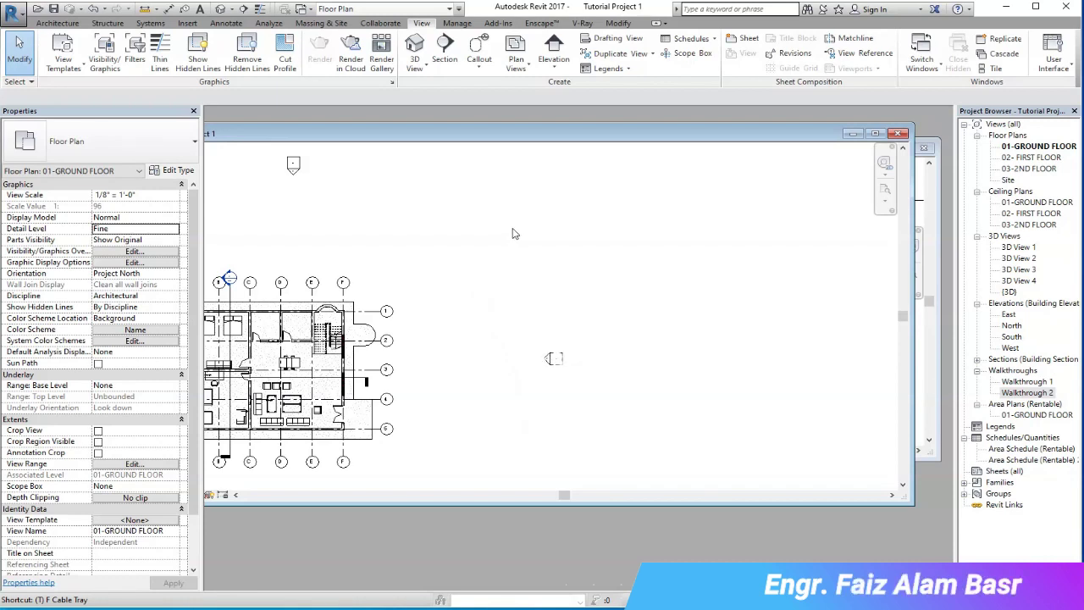
left_click_drag(912, 347, 501, 347)
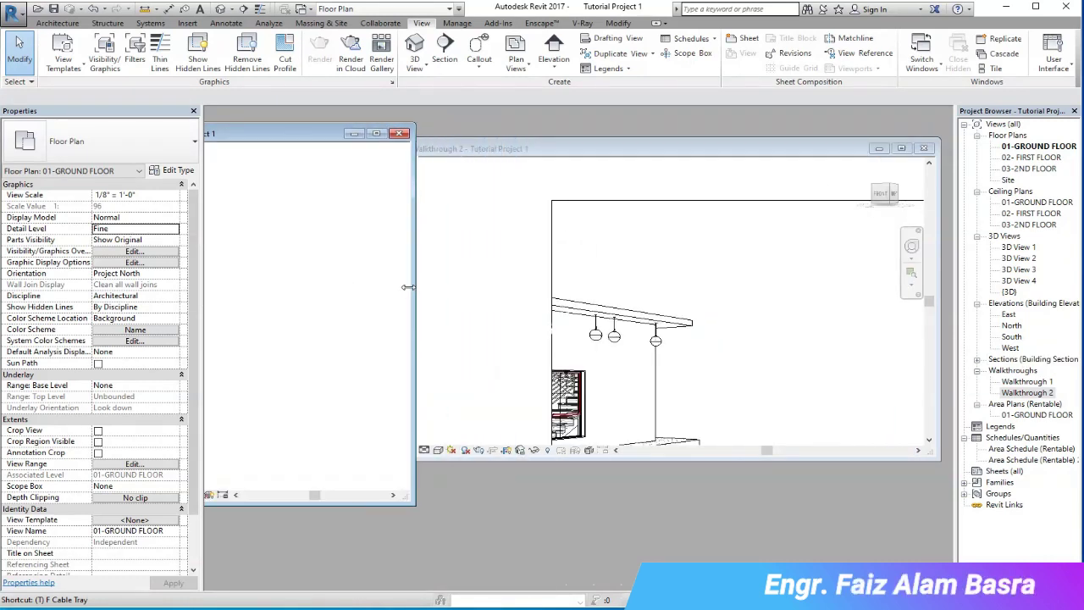
left_click_drag(383, 133, 503, 118)
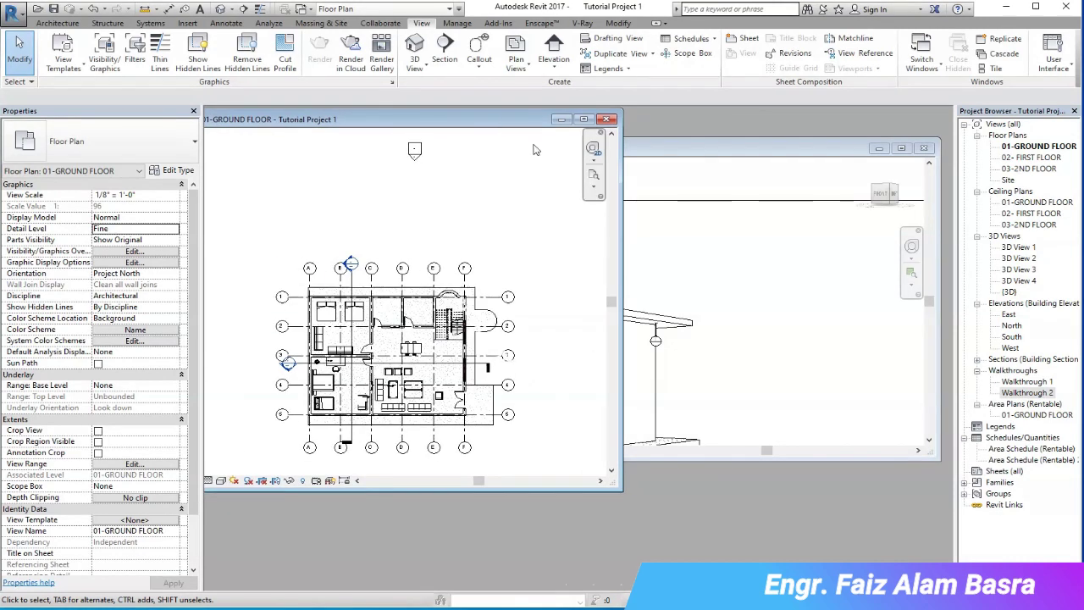
Tile the floor plan and Walkthrough 2 windows with WT and activate the Walkthrough 2 view.
key("t")
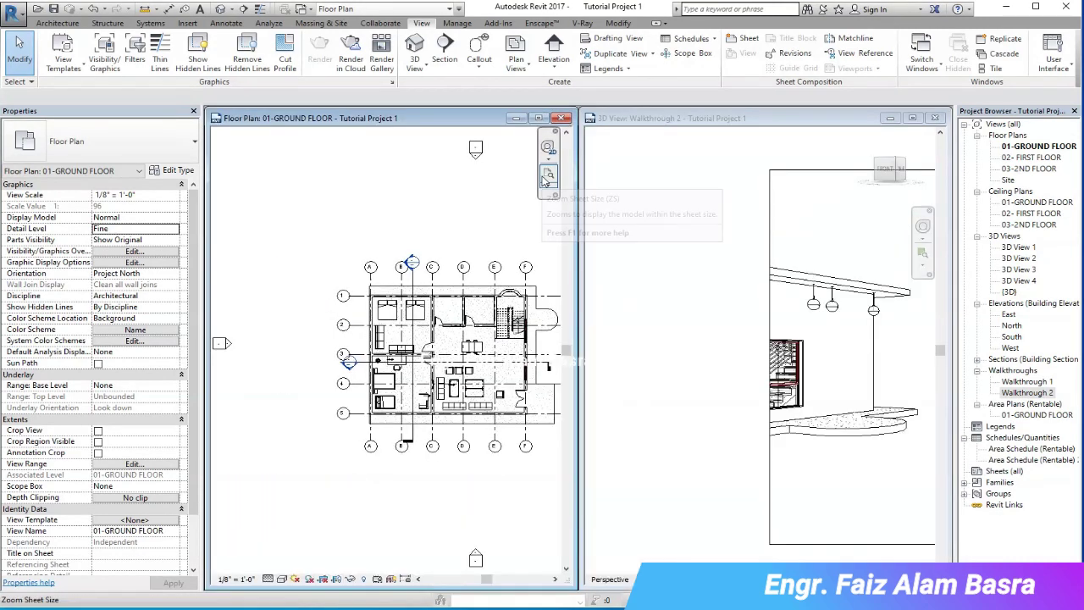
scroll(596, 305, "up", 2)
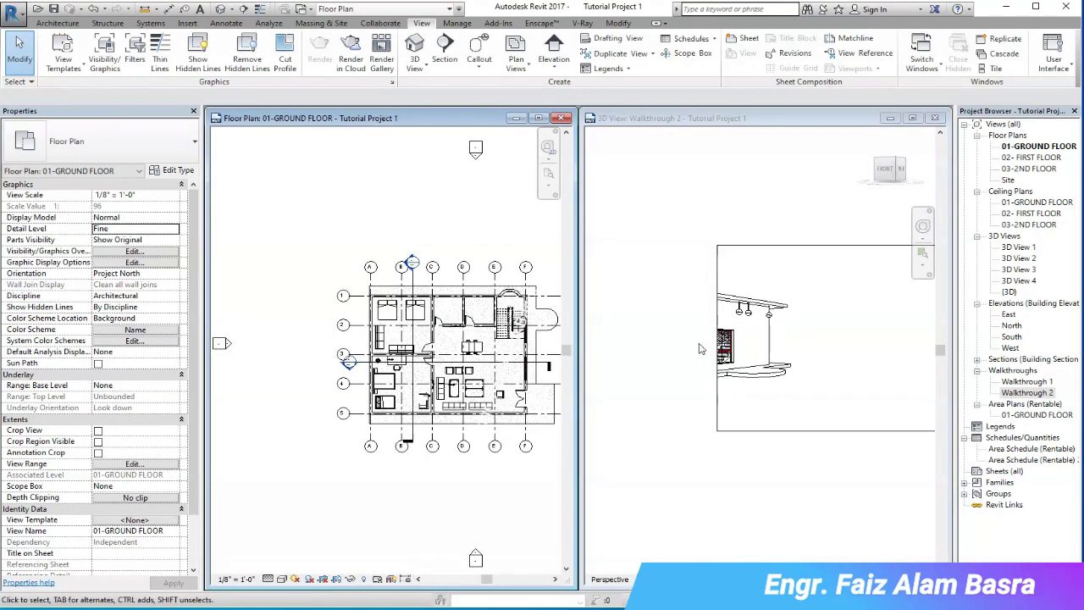
scroll(532, 388, "up", 1)
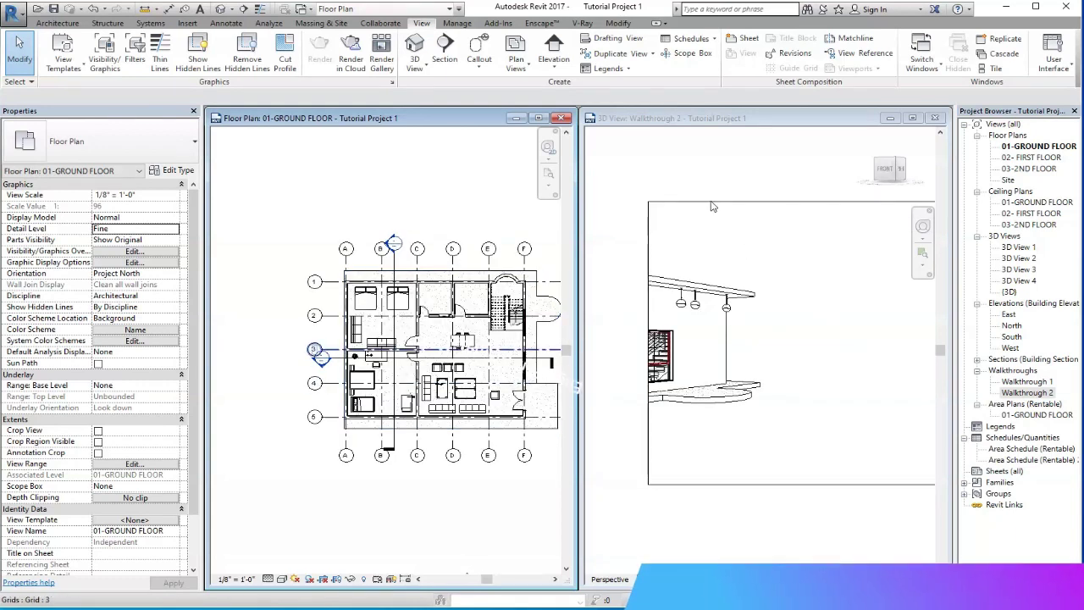
left_click(710, 204)
Select the walkthrough camera, maximize the ground floor plan, and enter Edit Walkthrough on the path.
left_click(704, 204)
scroll(458, 331, "down", 3)
scroll(457, 330, "up", 2)
scroll(518, 326, "up", 2)
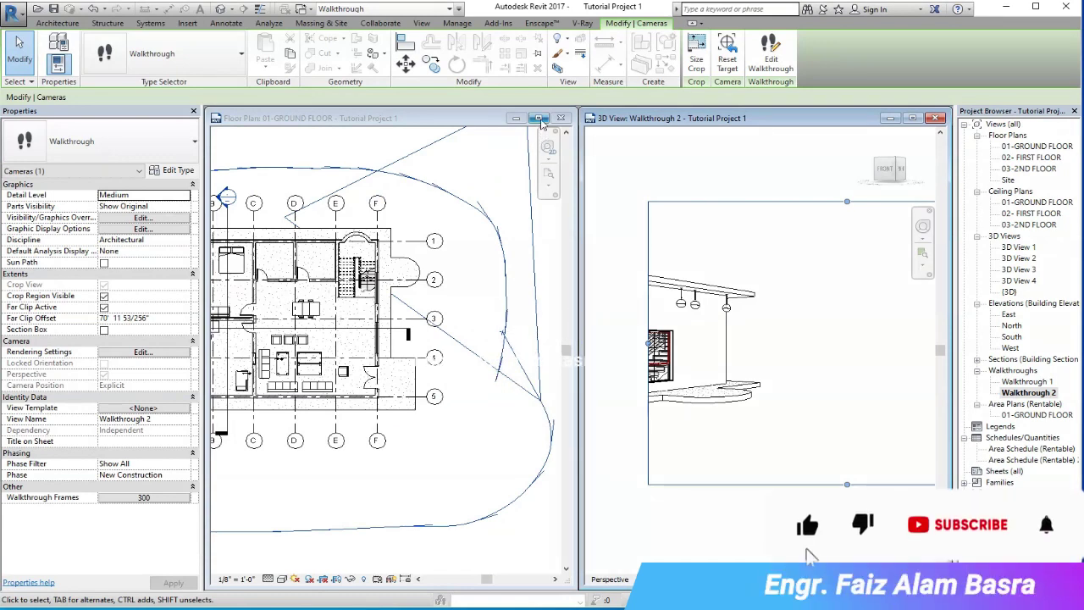
left_click(543, 121)
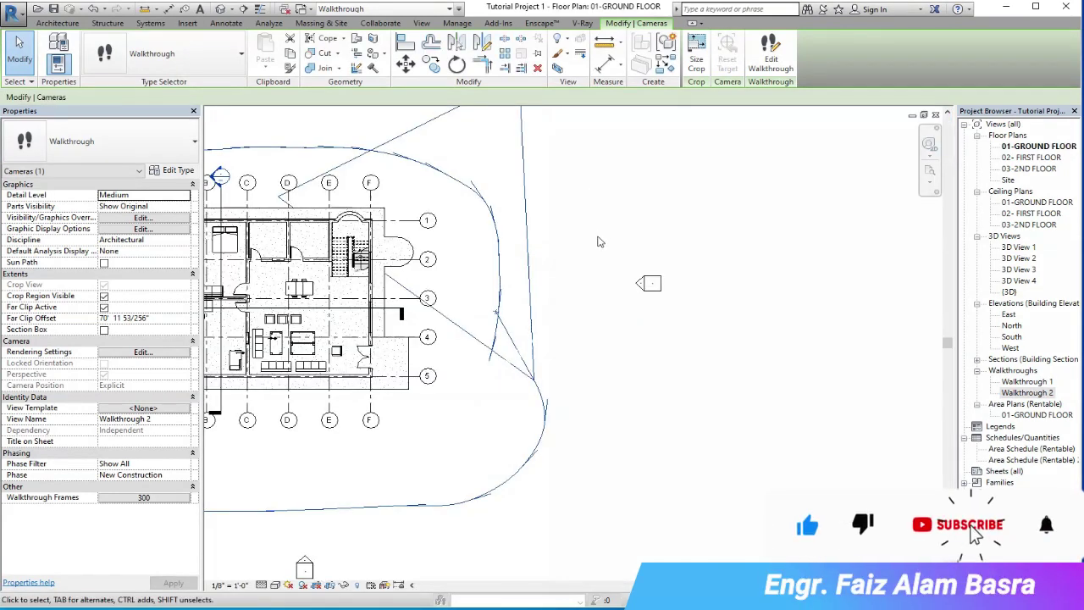
scroll(643, 298, "down", 2)
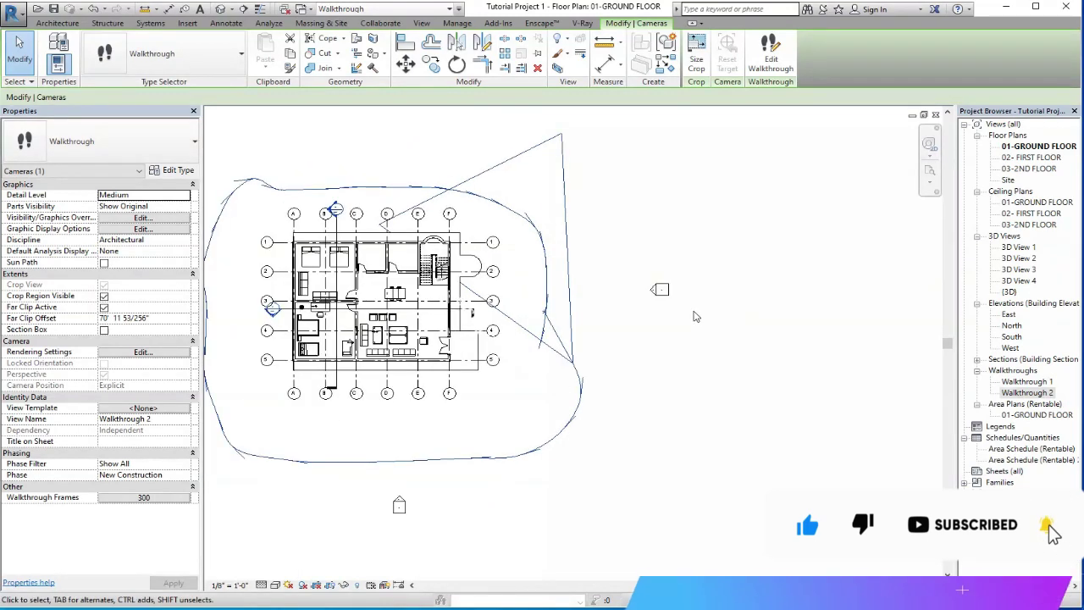
scroll(566, 315, "up", 2)
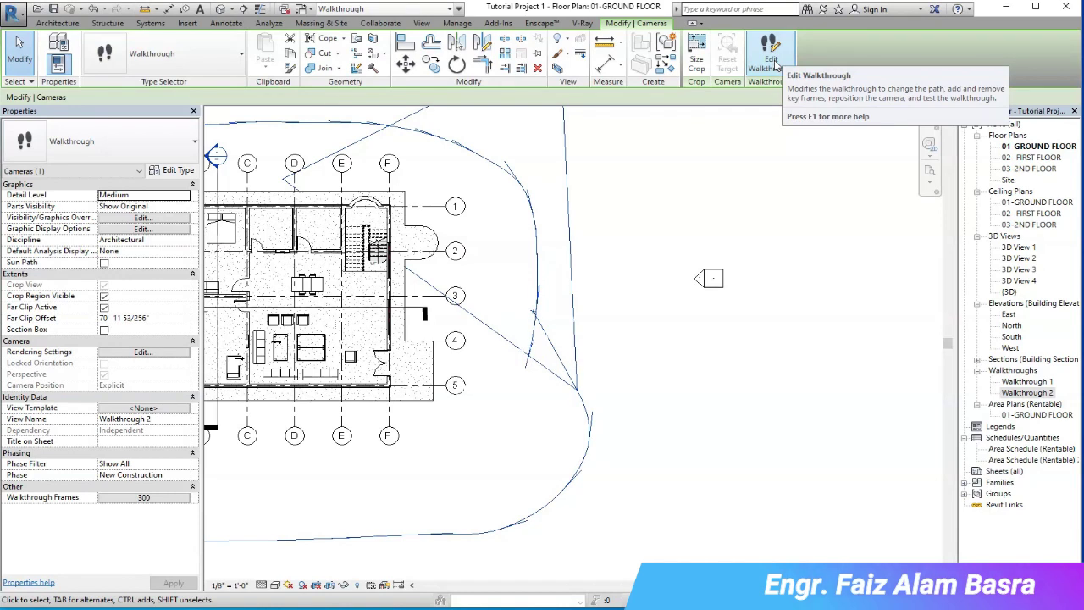
left_click(771, 55)
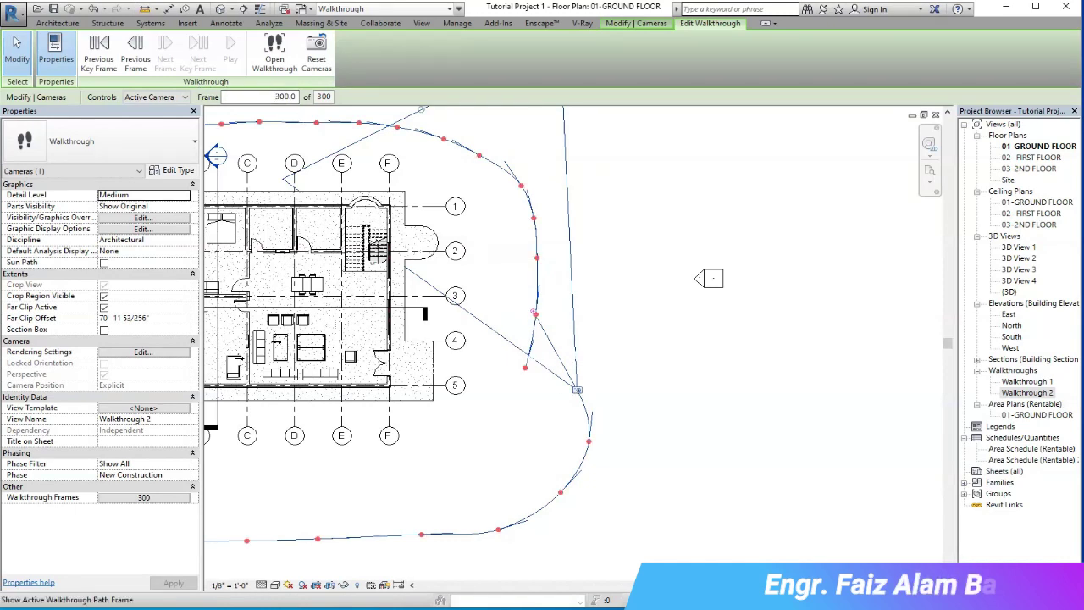
Set the walkthrough to frame 1, aim its camera at the house, then advance to frame 11.
left_click(277, 97)
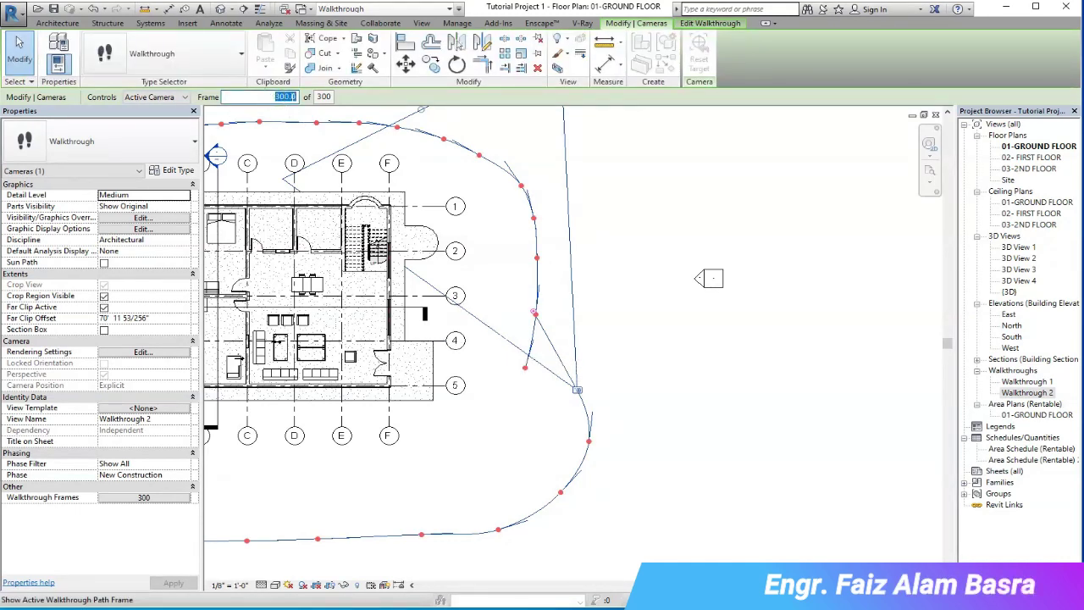
type("1")
key("Return")
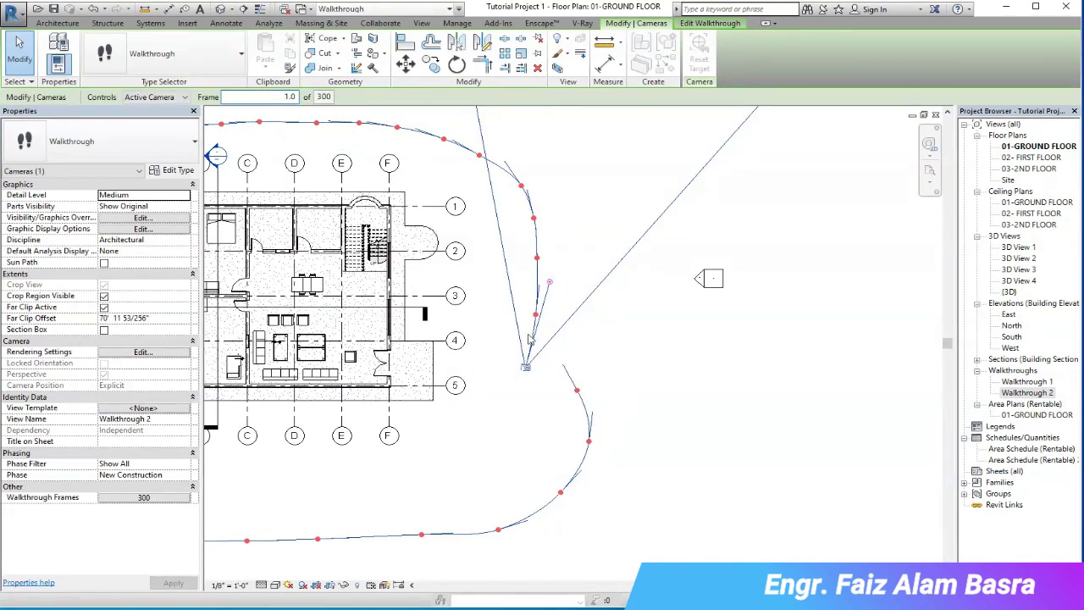
scroll(571, 330, "down", 2)
scroll(593, 218, "down", 1)
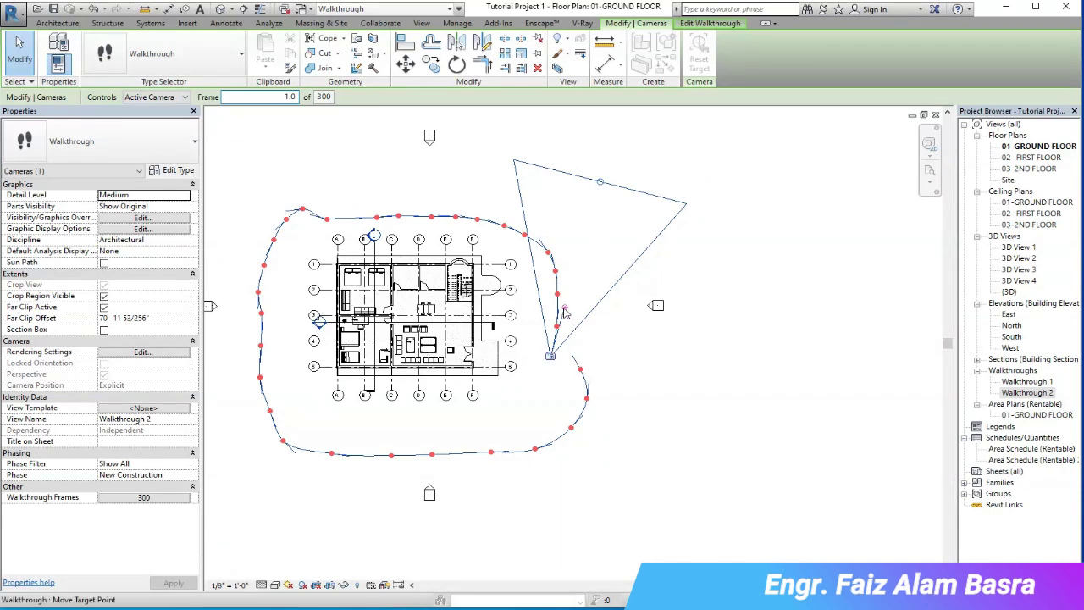
left_click_drag(566, 314, 520, 362)
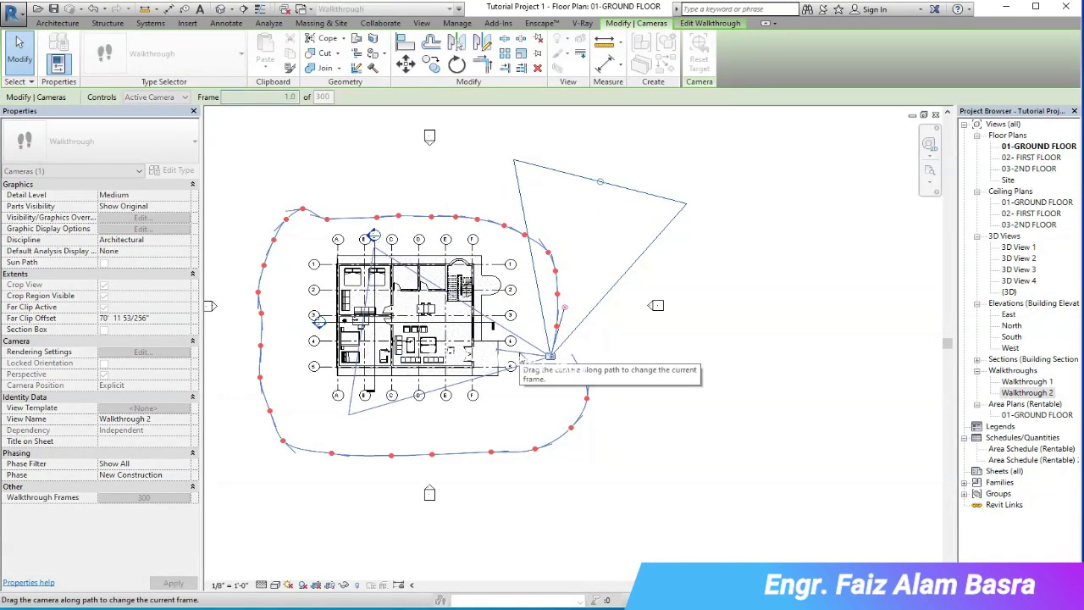
left_click_drag(522, 360, 512, 354)
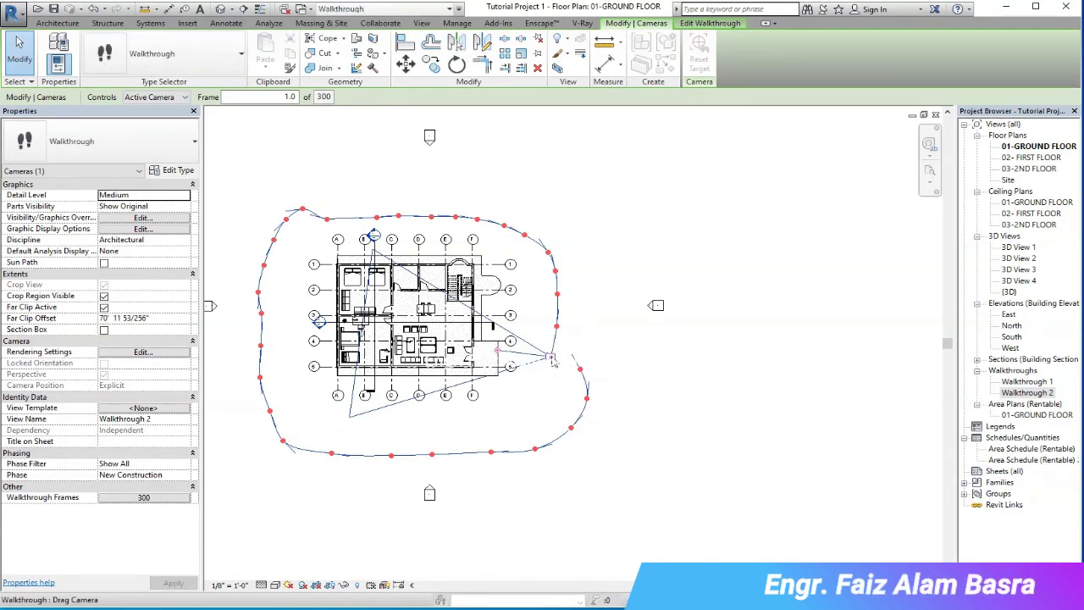
left_click(712, 23)
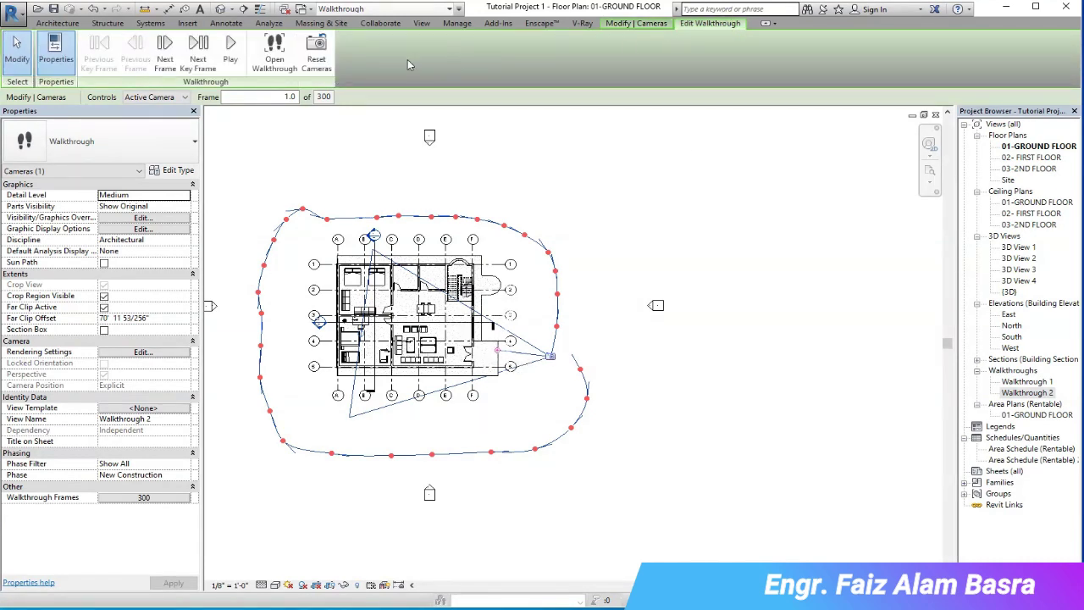
left_click(197, 53)
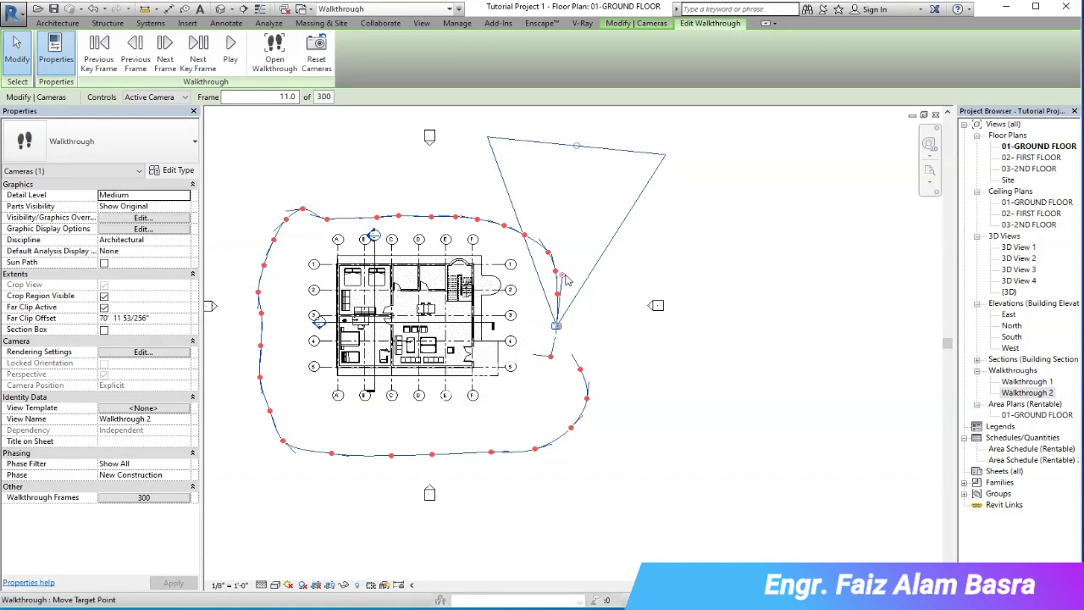
Aim the walkthrough camera at the house at frames 11 and 21.4.
left_click_drag(564, 281, 527, 333)
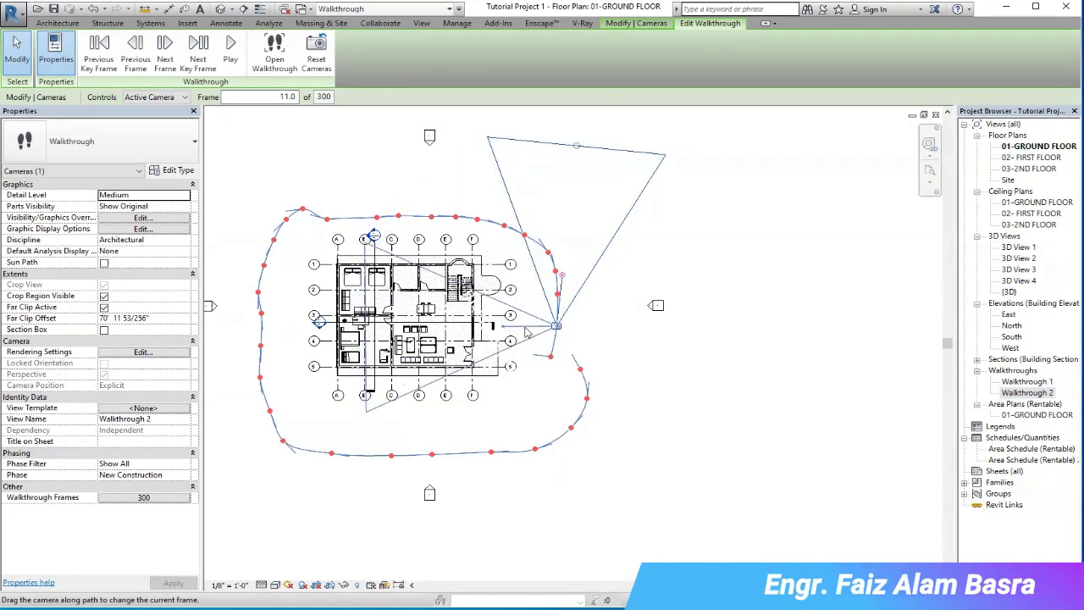
left_click_drag(527, 333, 511, 337)
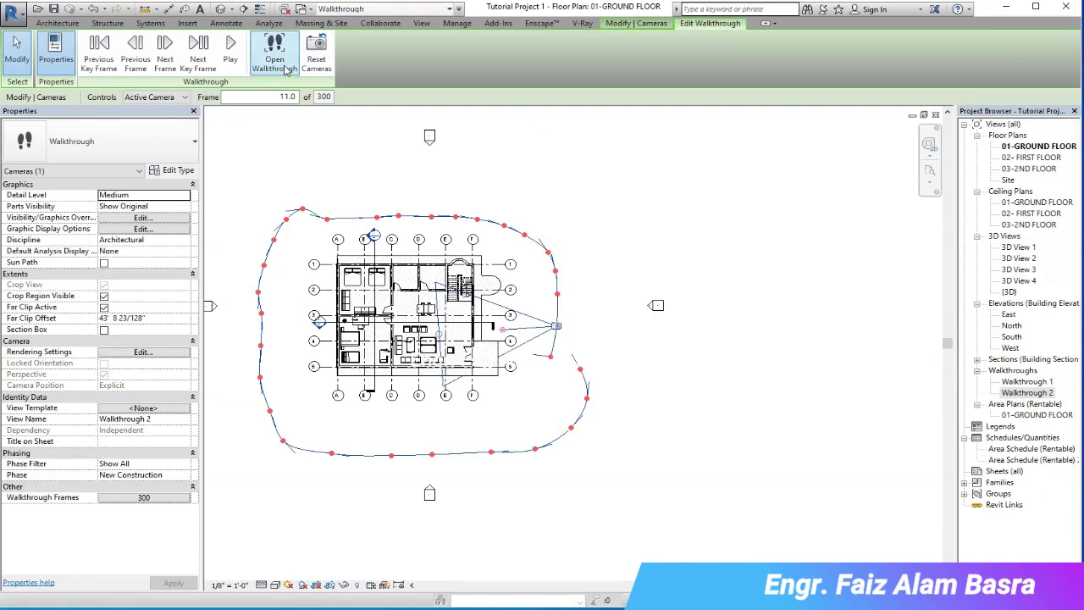
left_click(197, 51)
left_click_drag(555, 247, 523, 311)
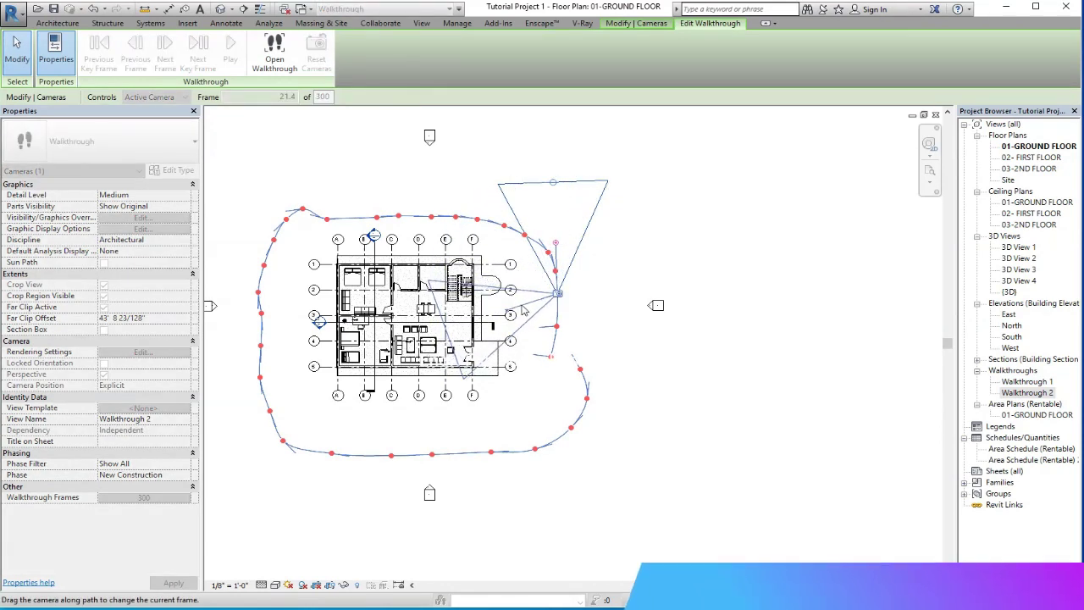
left_click_drag(527, 307, 528, 305)
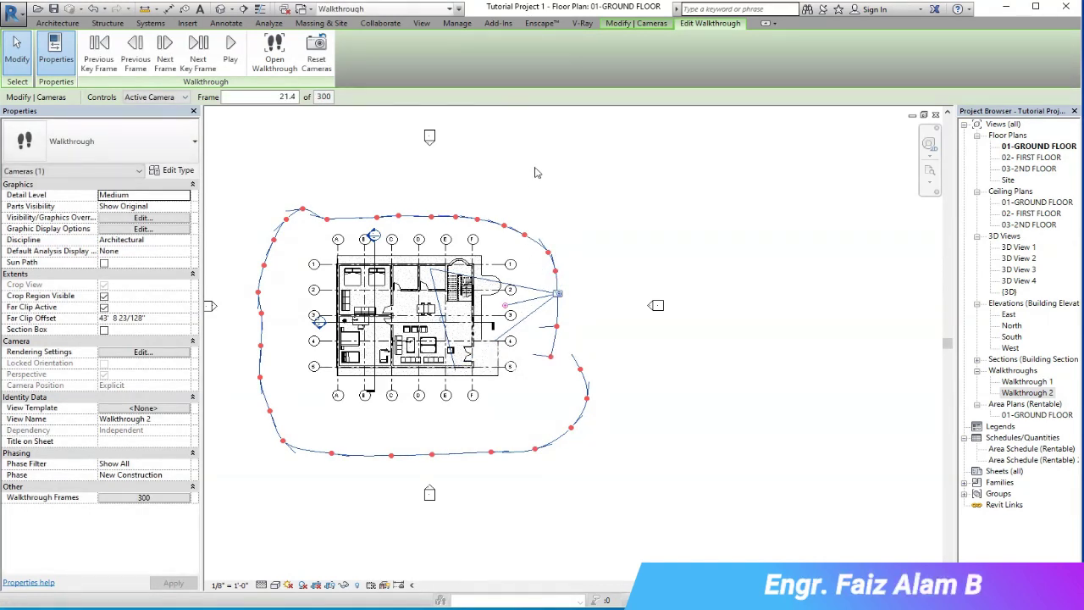
Advance to frames 28.7 and 34.8, re-aiming the camera down at the house at each.
left_click(200, 51)
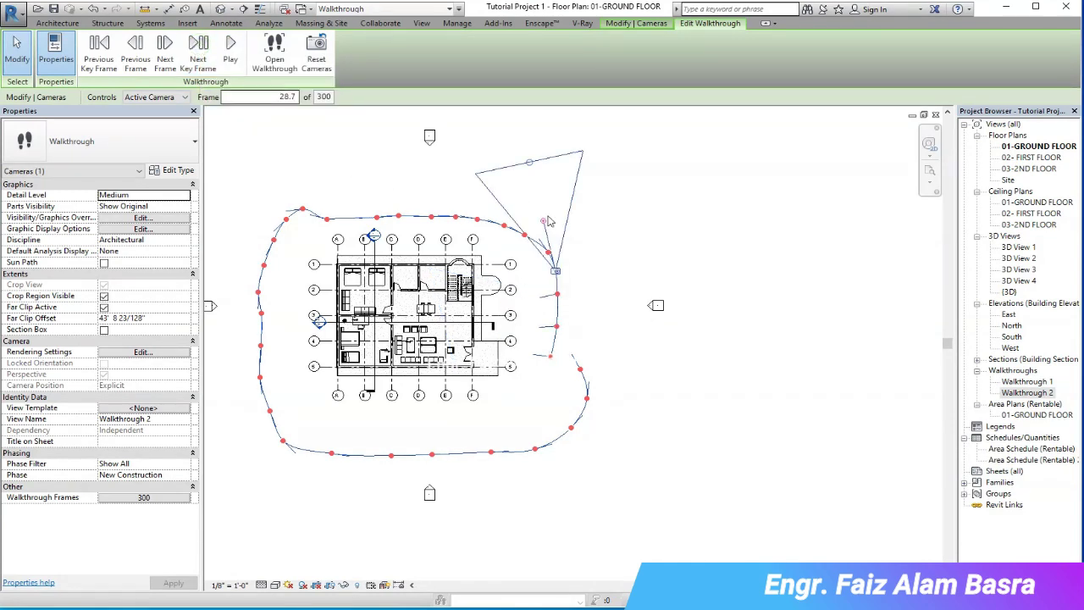
left_click_drag(544, 224, 532, 288)
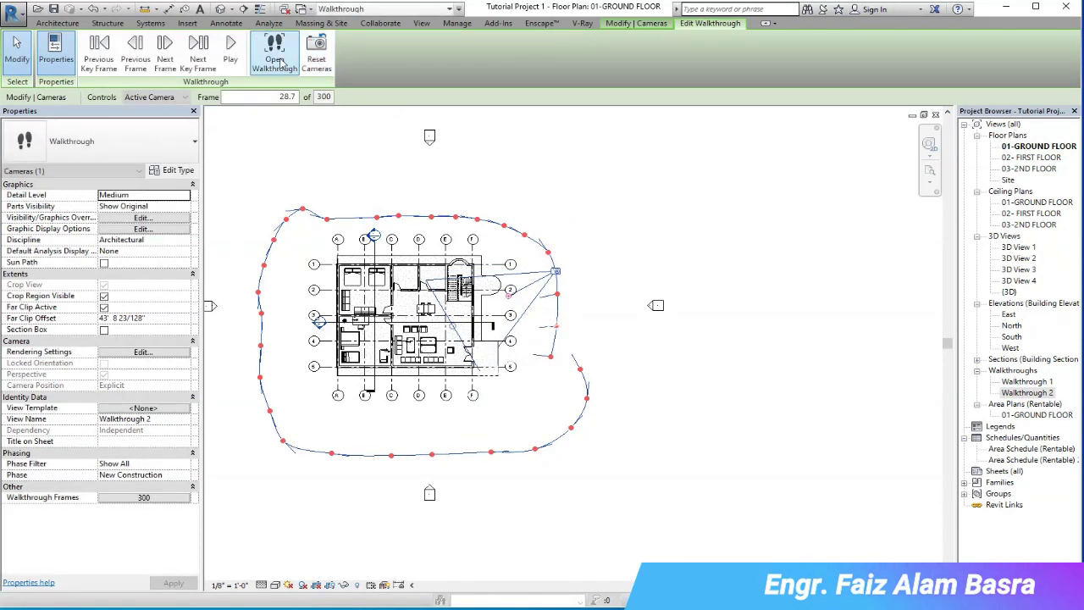
left_click(198, 51)
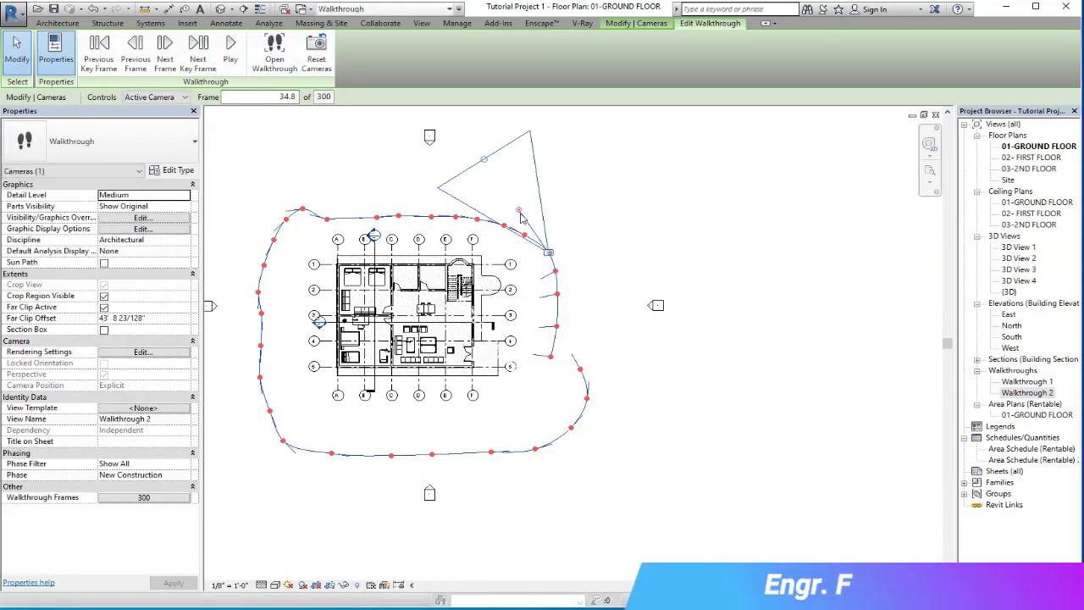
left_click_drag(521, 213, 523, 276)
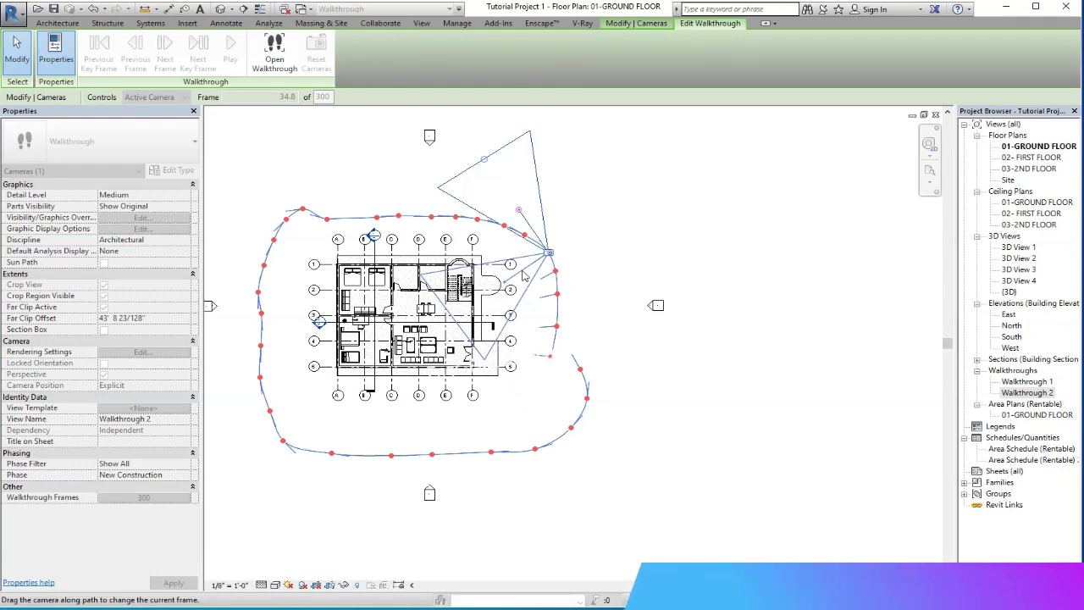
mouse_move(524, 275)
left_mouse_down()
mouse_move(455, 324)
mouse_move(471, 378)
left_mouse_up()
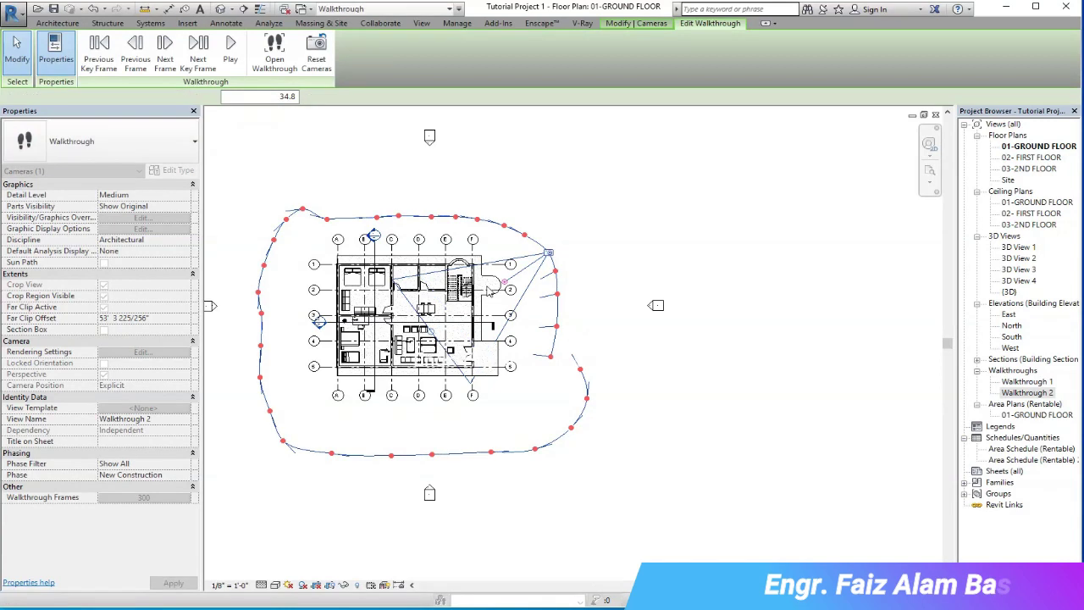
Advance to the next key frame and turn the camera's view down toward the house.
left_click(200, 48)
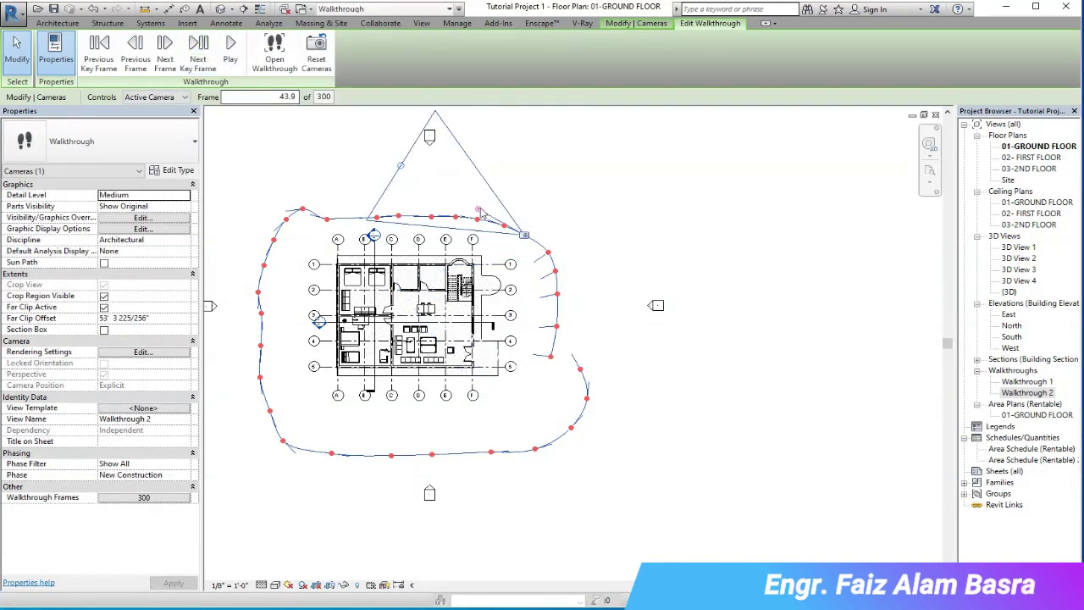
left_click_drag(479, 216, 500, 282)
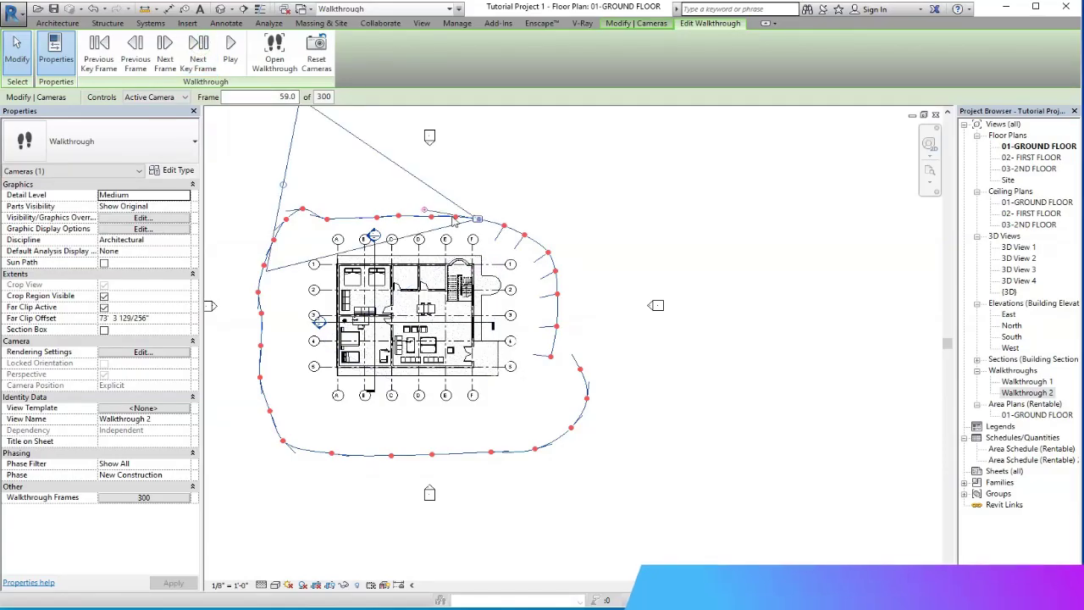
left_click_drag(428, 214, 472, 269)
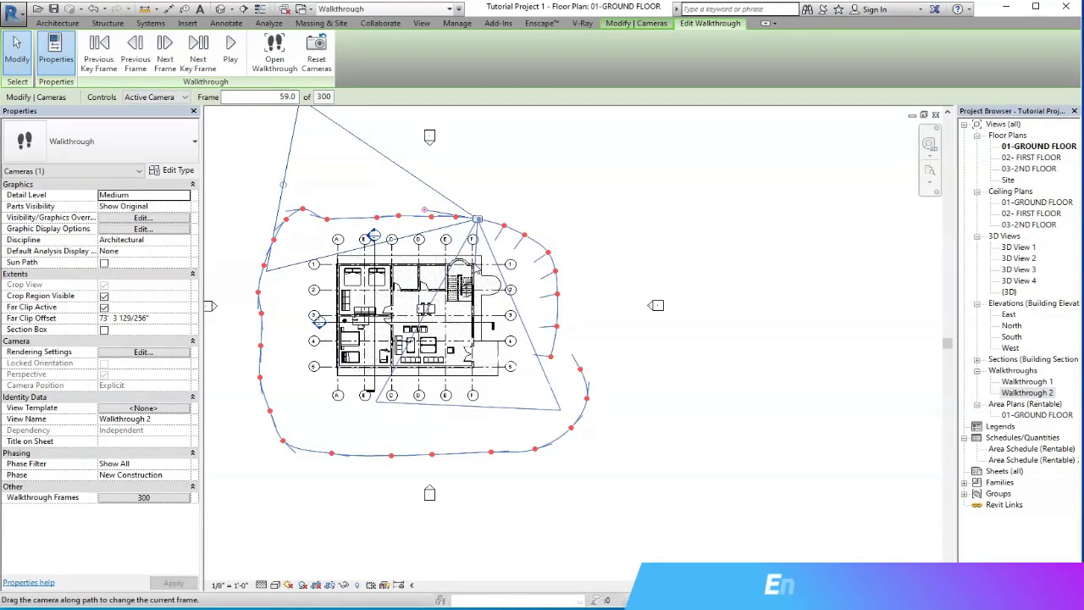
left_click_drag(472, 270, 471, 336)
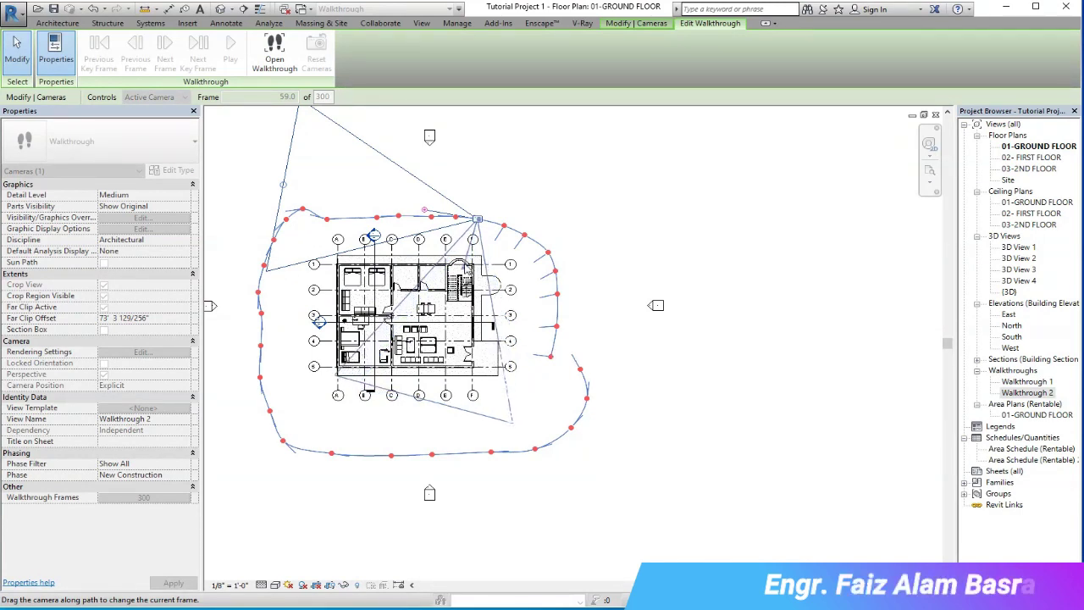
left_click_drag(498, 363, 479, 369)
left_click_drag(462, 268, 459, 265)
Move the camera to frame 73.1, aim it at the house, then advance to frame 83.
left_click(217, 60)
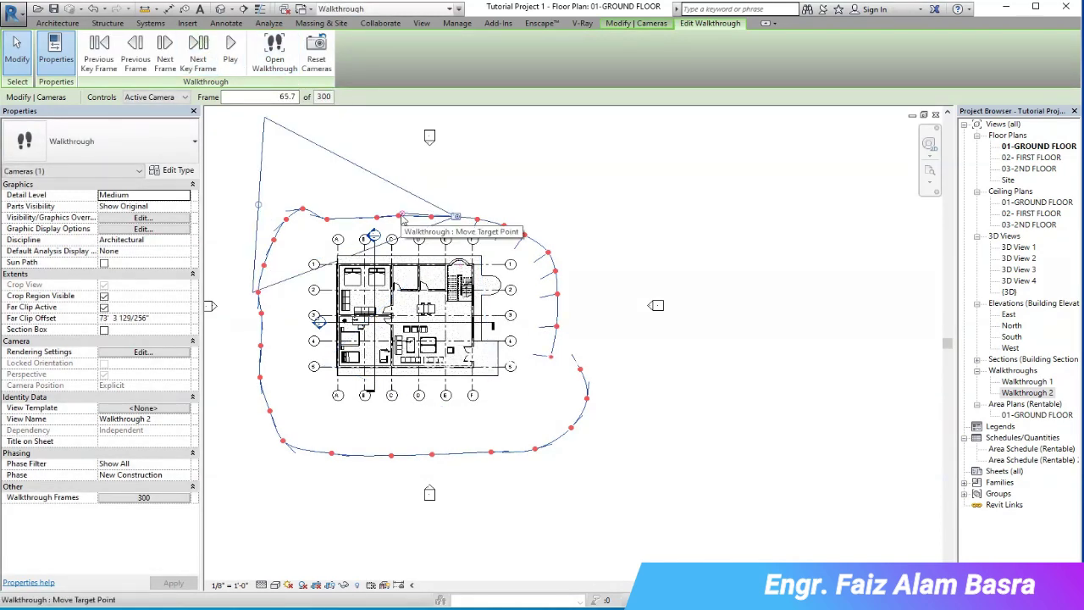
left_click_drag(403, 219, 462, 242)
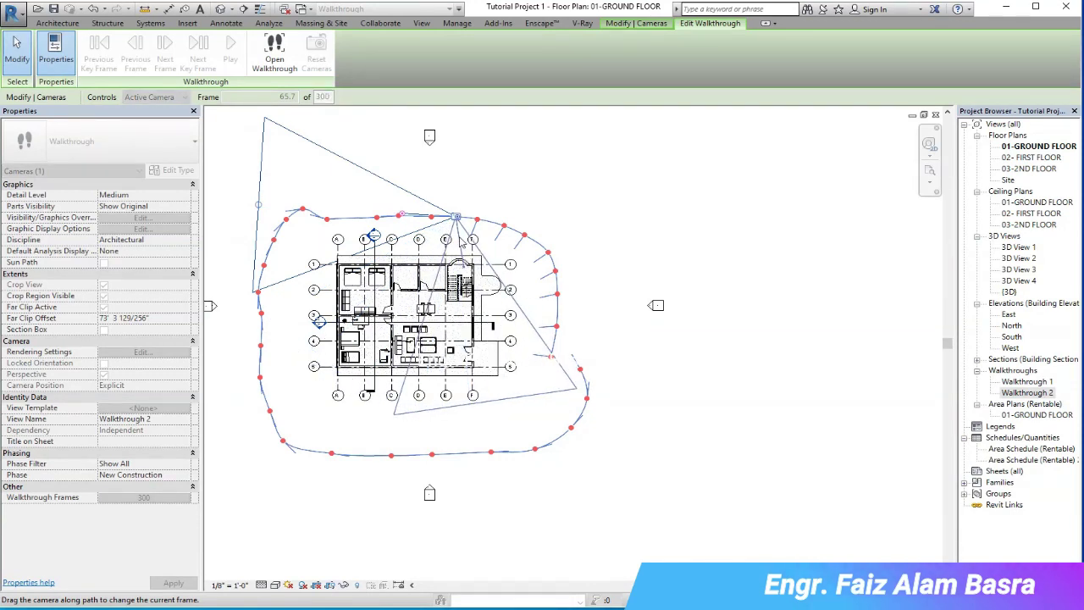
left_click_drag(460, 242, 352, 180)
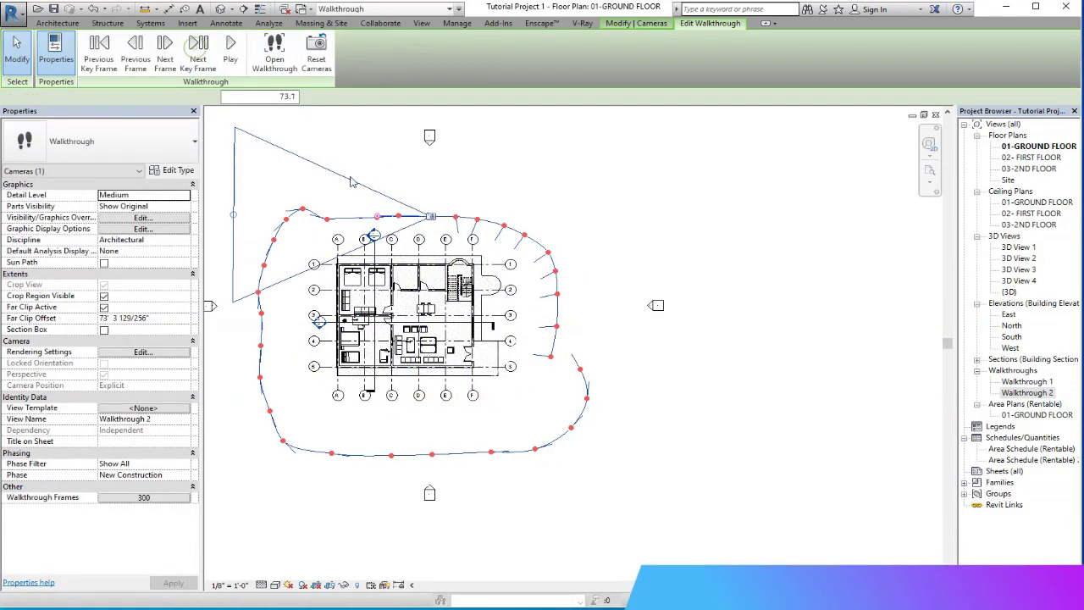
left_click_drag(381, 222, 454, 254)
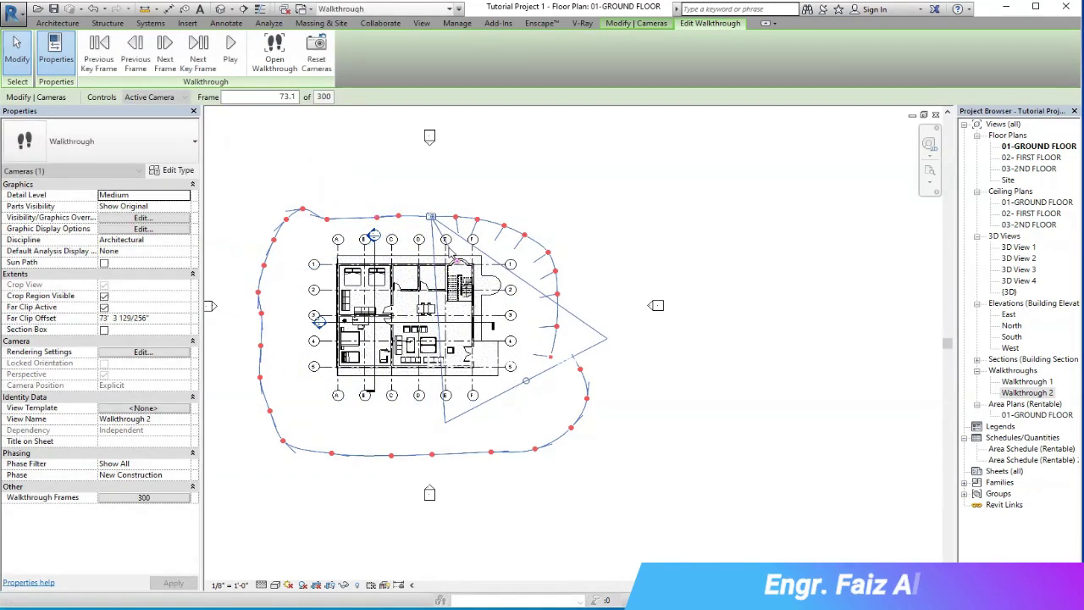
left_click(198, 46)
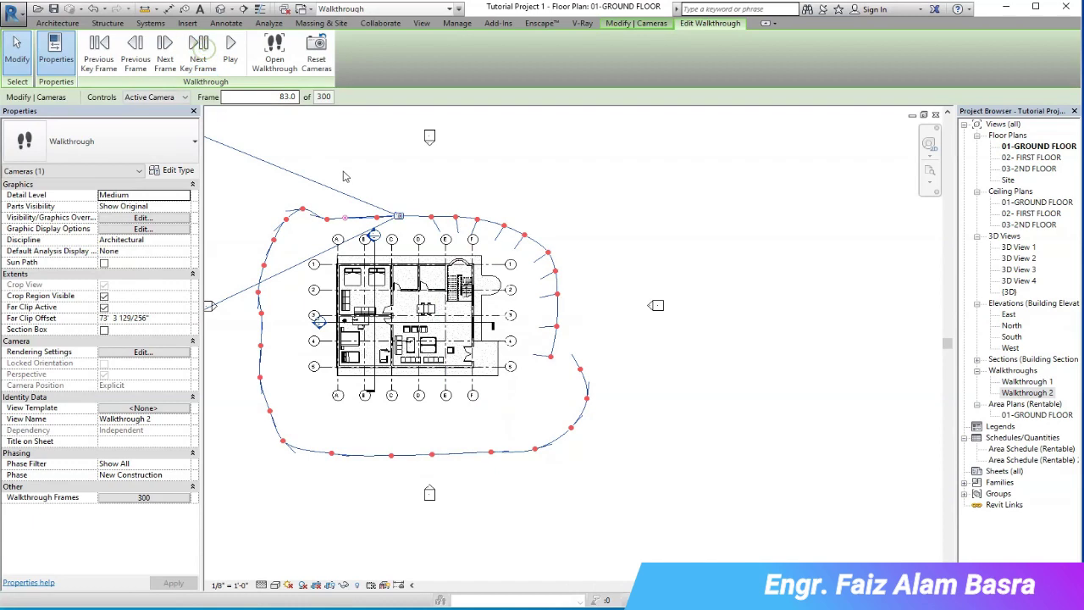
Aim the camera at the house at frame 83 and the next two key frames.
left_click_drag(348, 222, 430, 250)
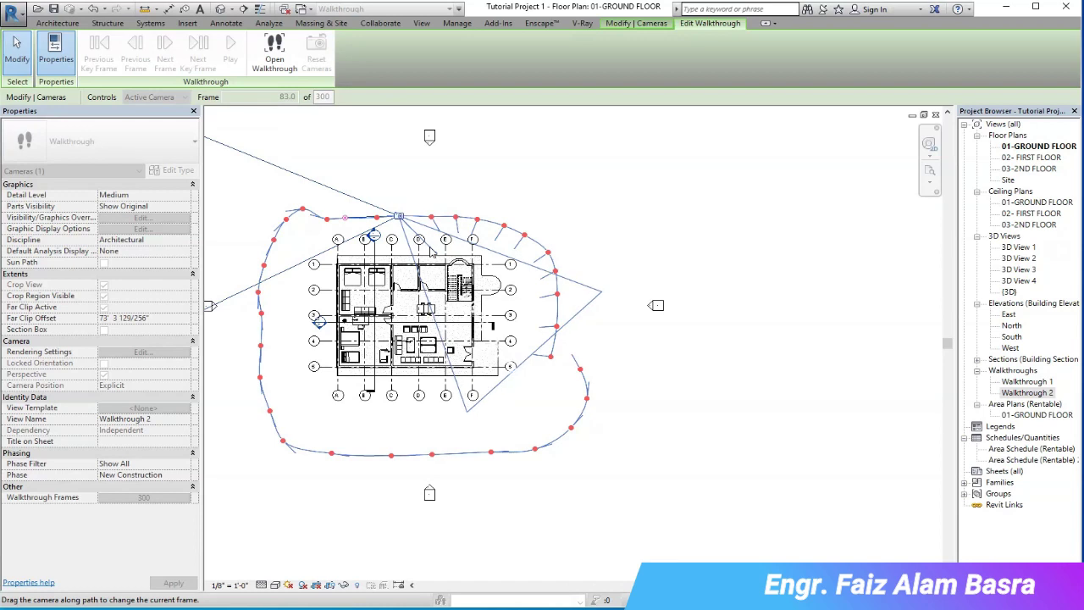
left_click_drag(431, 251, 429, 245)
left_click(208, 52)
mouse_move(377, 219)
left_mouse_down()
mouse_move(382, 255)
mouse_move(404, 257)
left_mouse_up()
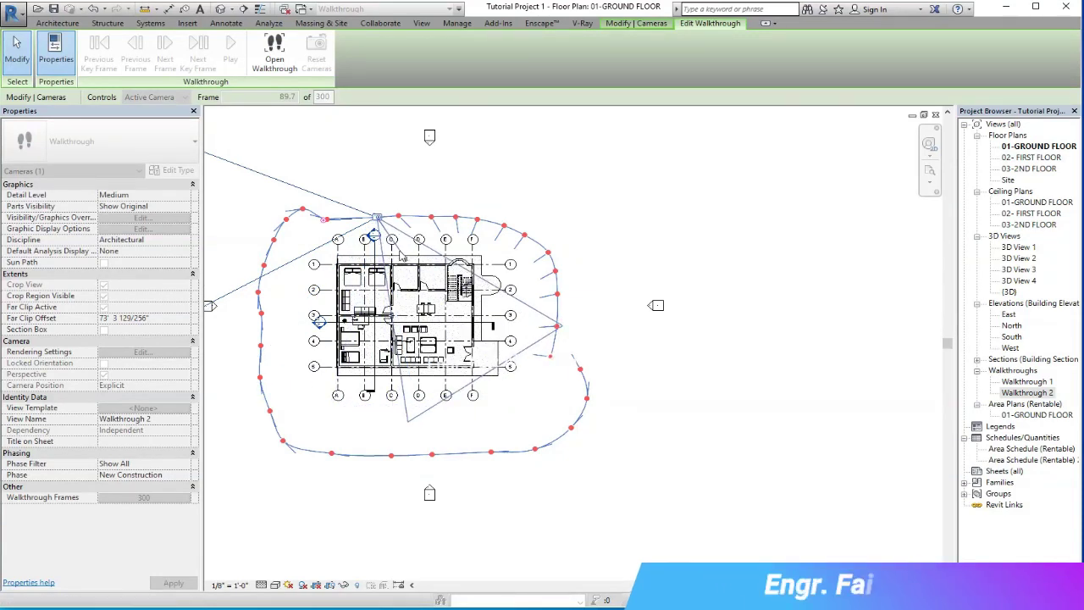
left_click(198, 51)
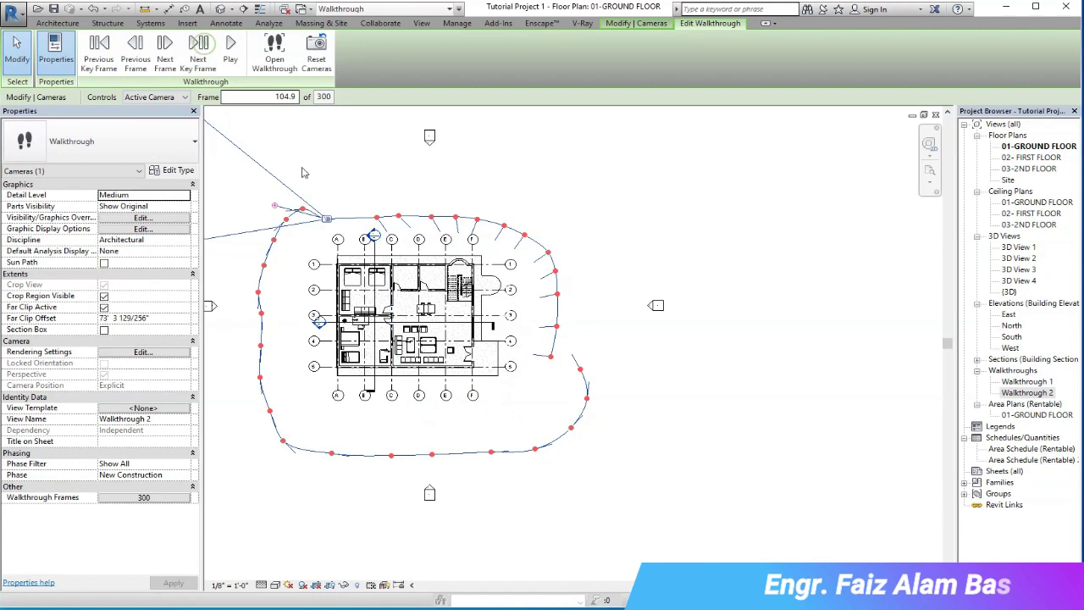
left_click_drag(374, 236, 390, 245)
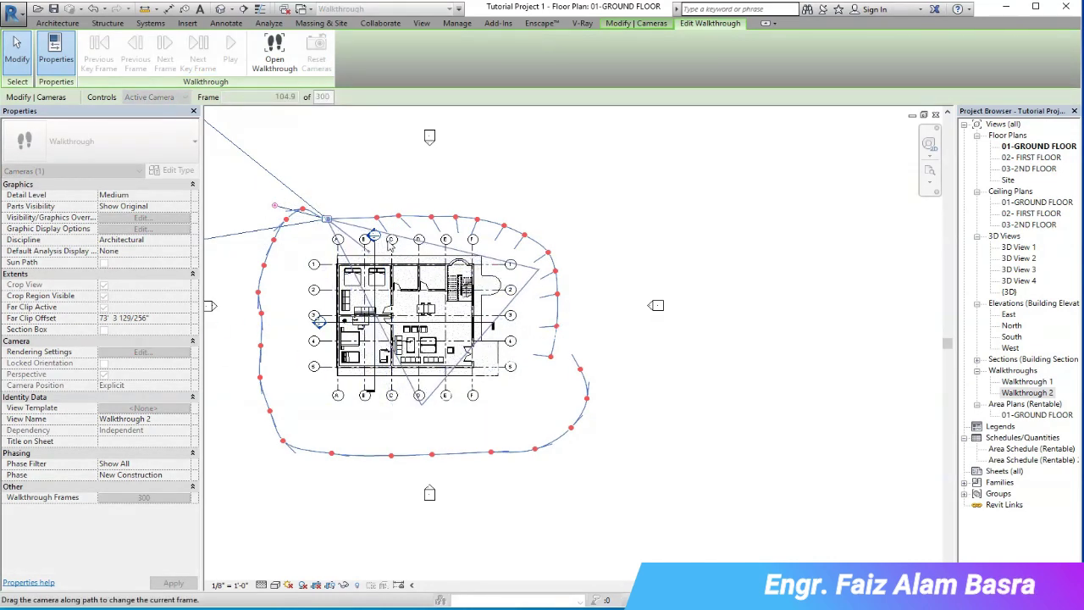
left_click_drag(389, 244, 390, 244)
Move the camera along the path to frame 118.1, then aim it at the building at the next key frame.
left_click(195, 48)
left_click_drag(253, 221, 351, 254)
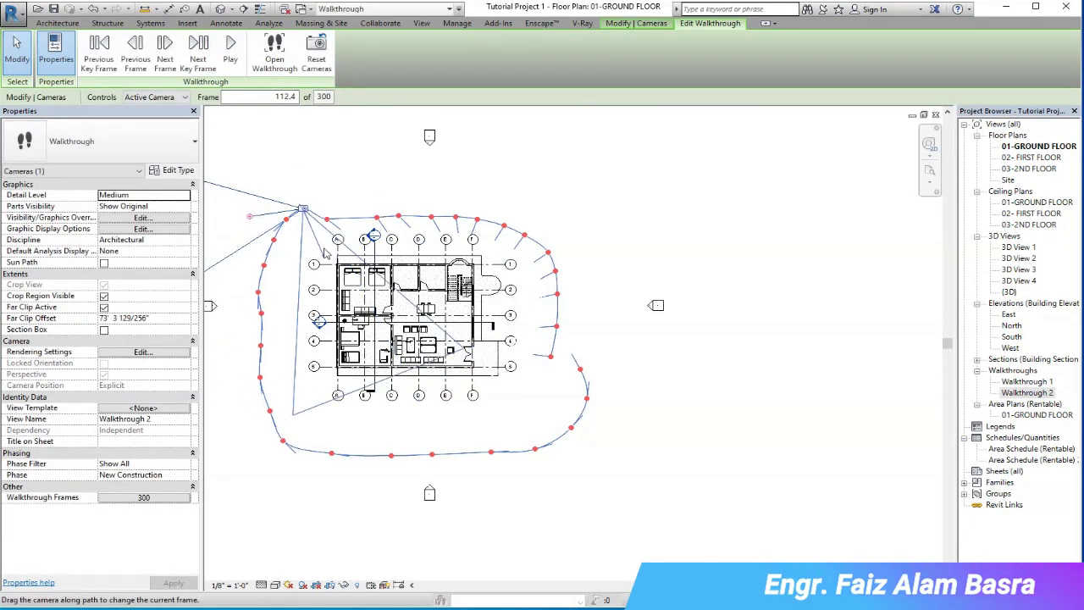
left_click_drag(303, 208, 377, 217)
left_click_drag(395, 254, 391, 246)
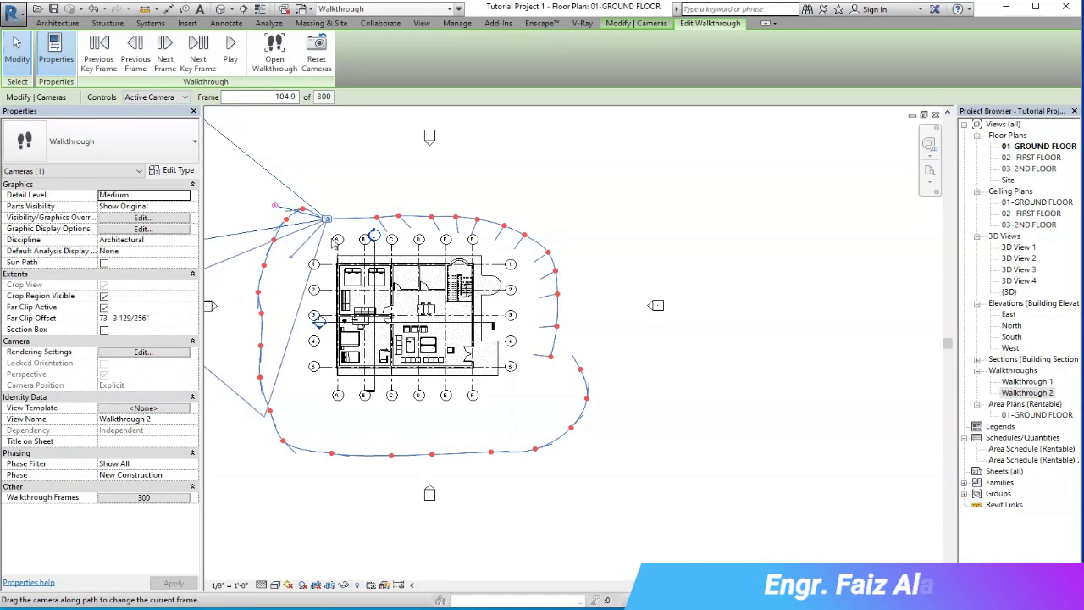
mouse_move(390, 246)
left_mouse_down()
mouse_move(333, 253)
mouse_move(355, 252)
left_mouse_up()
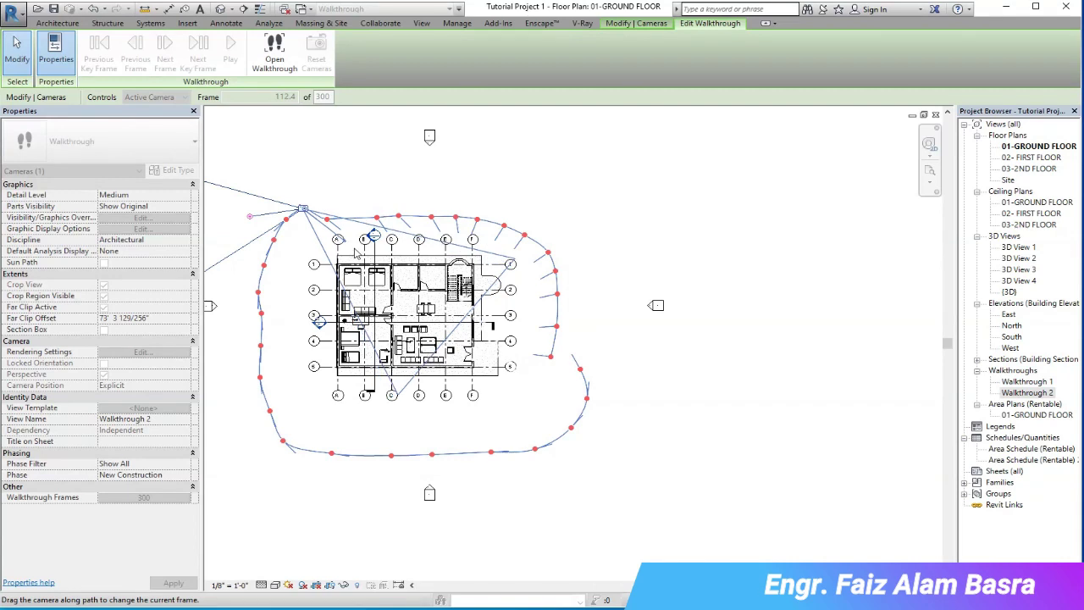
mouse_move(356, 253)
left_mouse_down()
mouse_move(267, 226)
mouse_move(493, 326)
mouse_move(491, 313)
left_mouse_up()
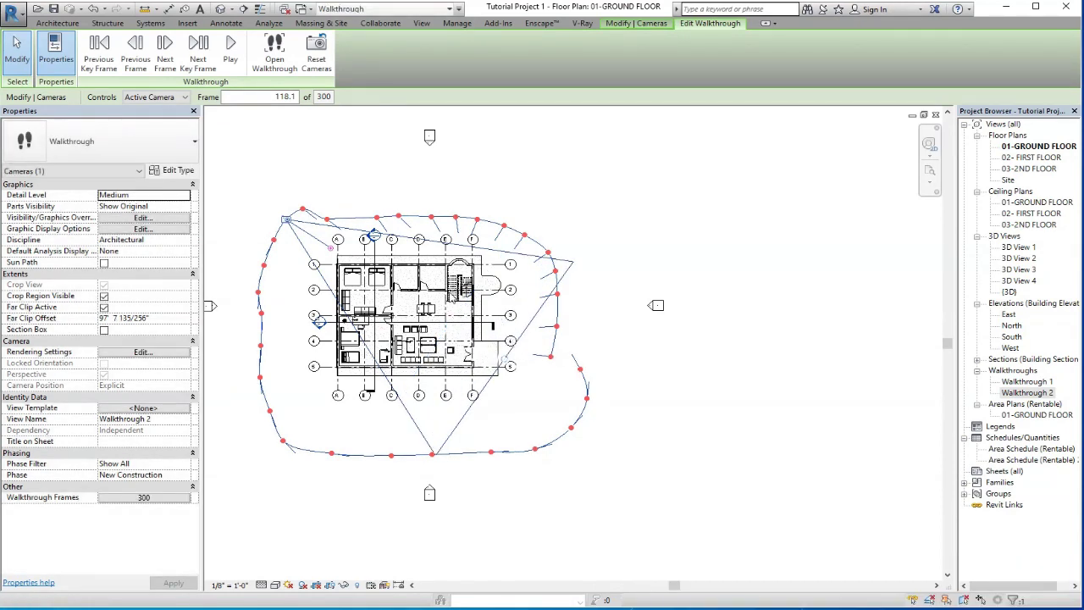
left_click(197, 53)
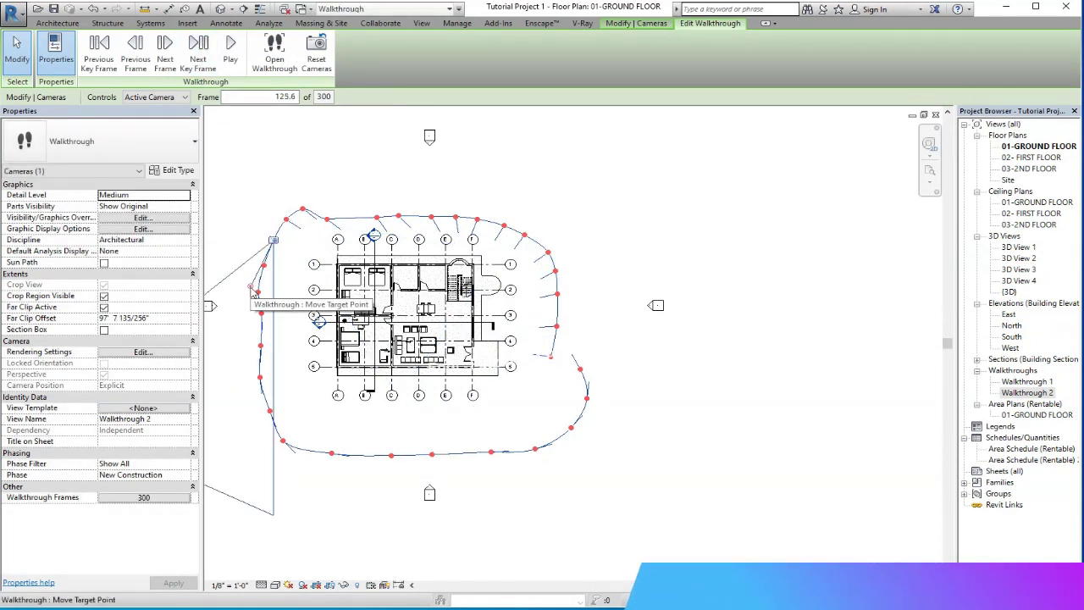
left_click_drag(253, 291, 385, 286)
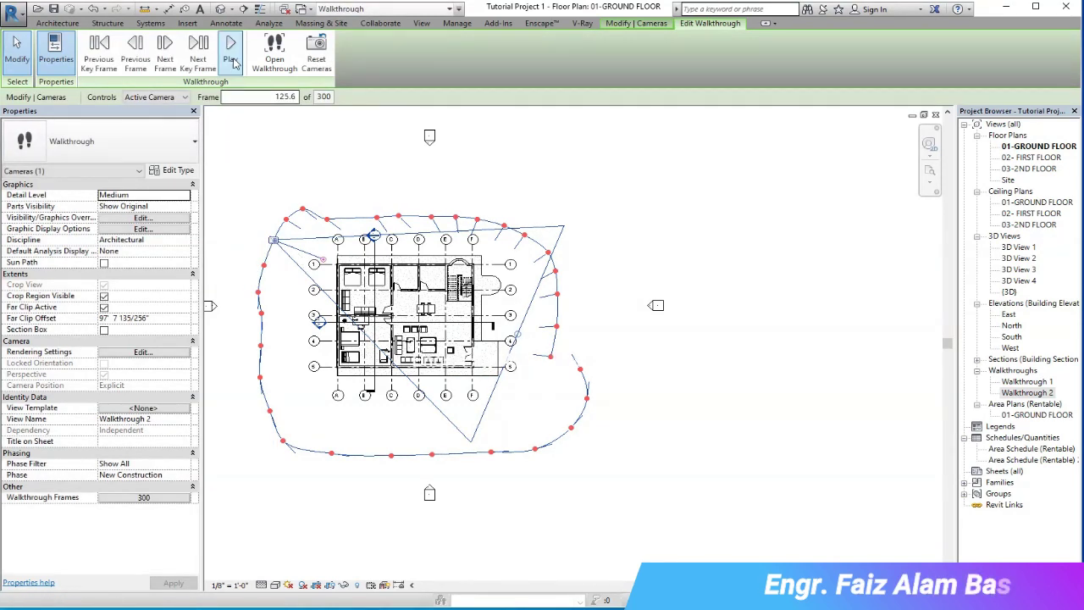
At the following key frames, swing the camera across the house and extend its far clip depth.
left_click(198, 52)
left_click_drag(252, 321, 361, 284)
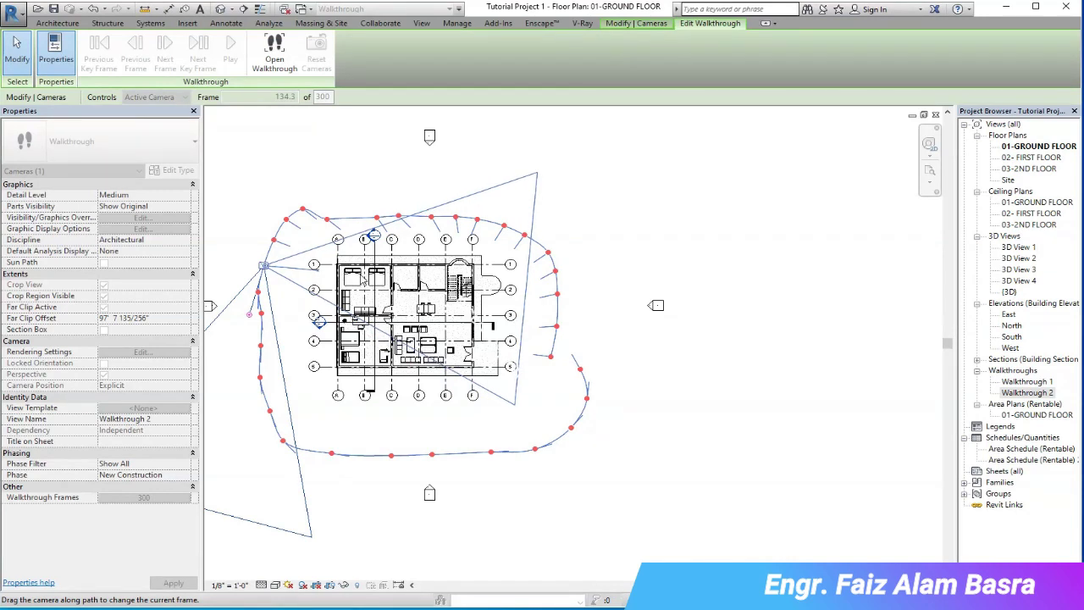
left_click_drag(249, 315, 321, 271)
left_click(198, 52)
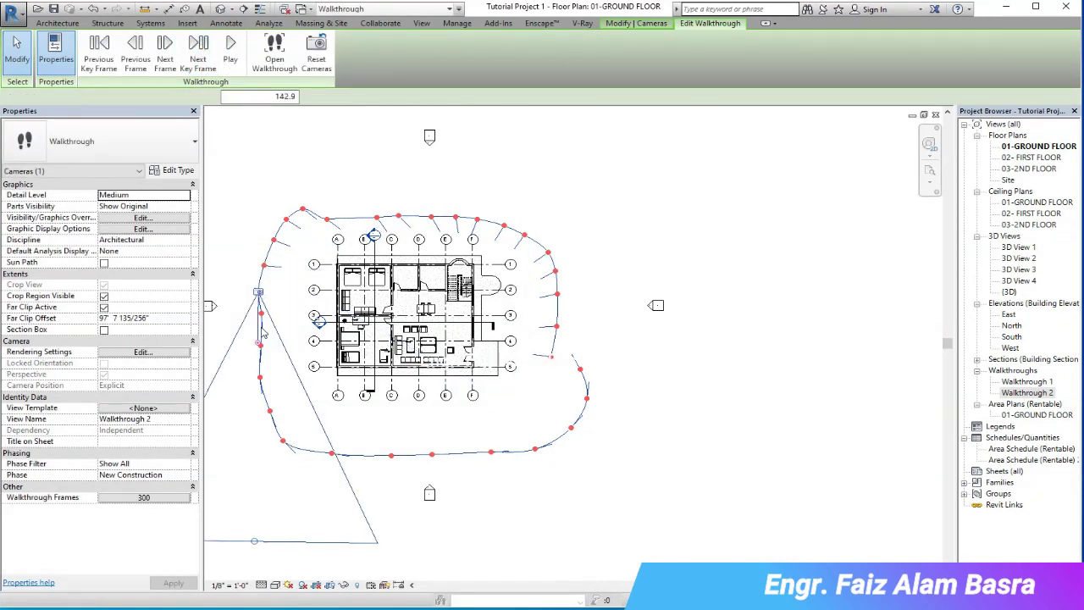
left_click_drag(260, 345, 555, 326)
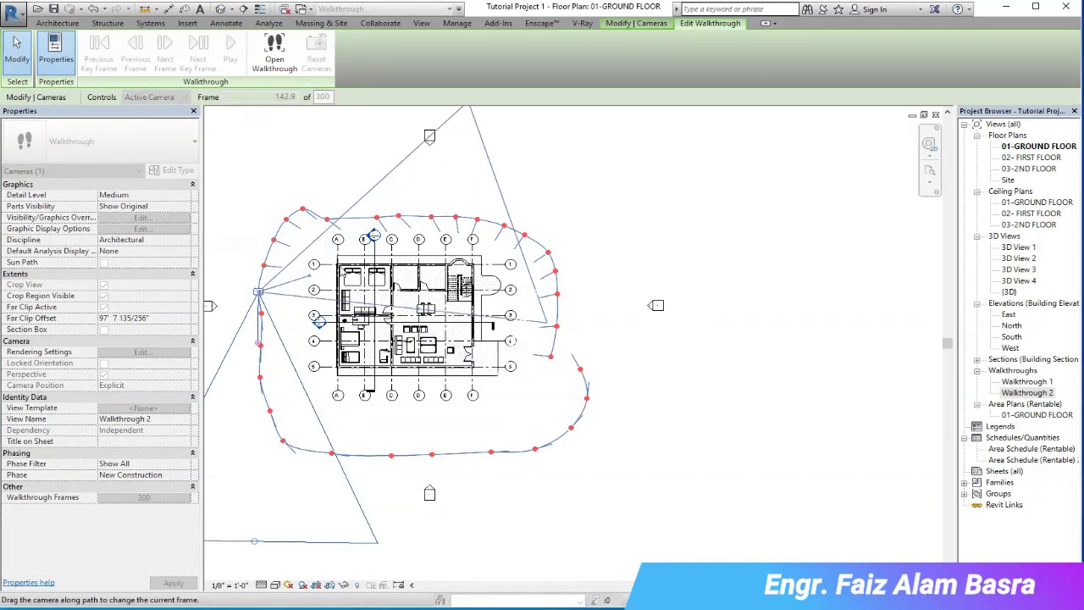
left_click_drag(554, 326, 504, 201)
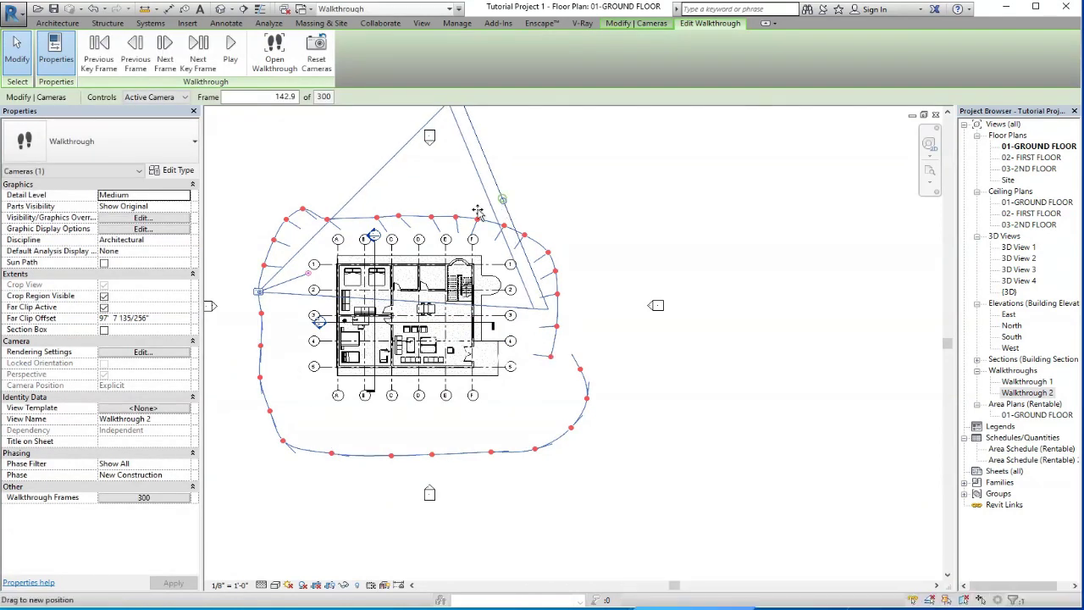
left_click(198, 52)
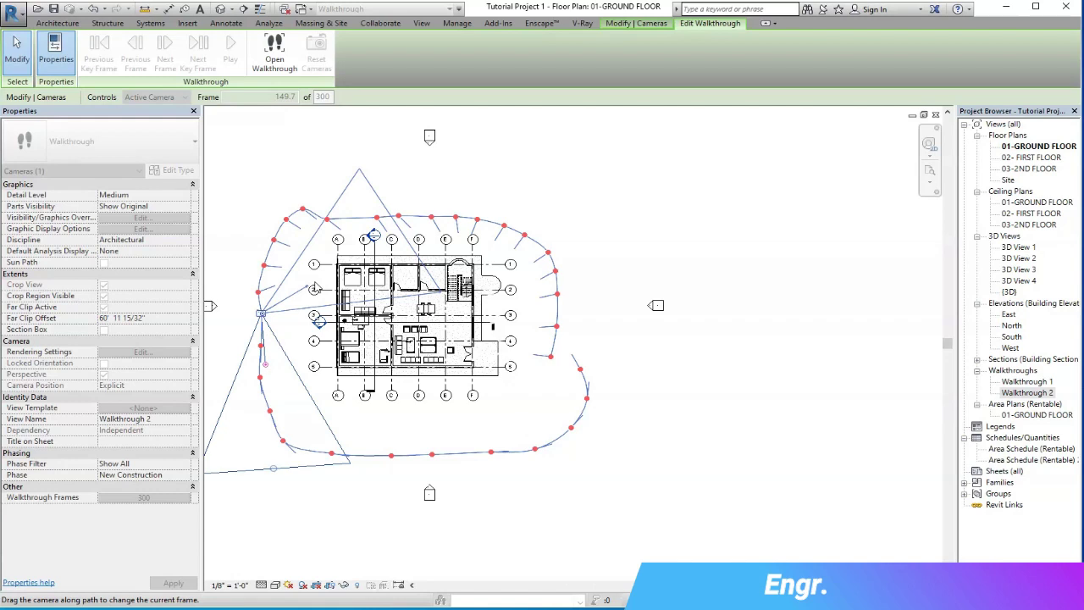
left_click(198, 53)
left_click_drag(274, 357, 336, 293)
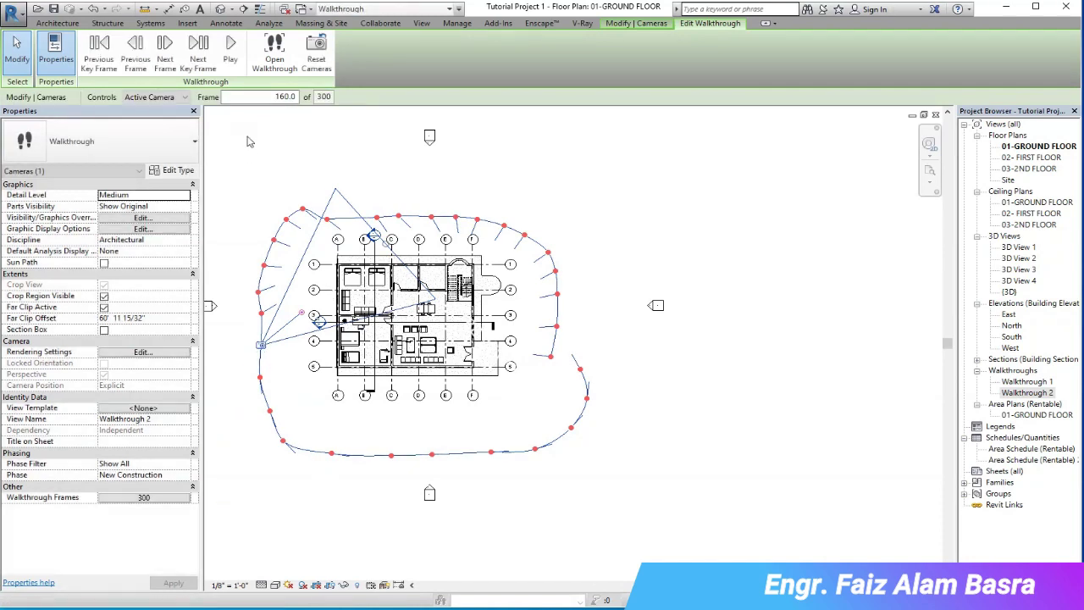
Aim the camera up into the plan, lengthening view depth to about 79 feet, ending at frame 181.4.
left_click(165, 53)
left_click_drag(267, 432, 298, 340)
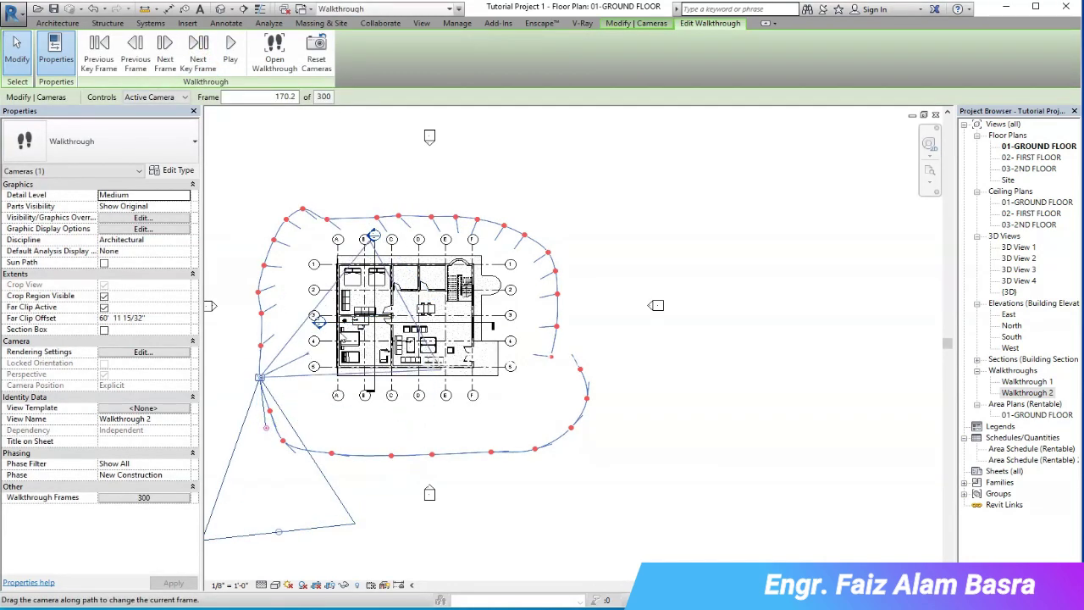
left_click_drag(375, 266, 410, 232)
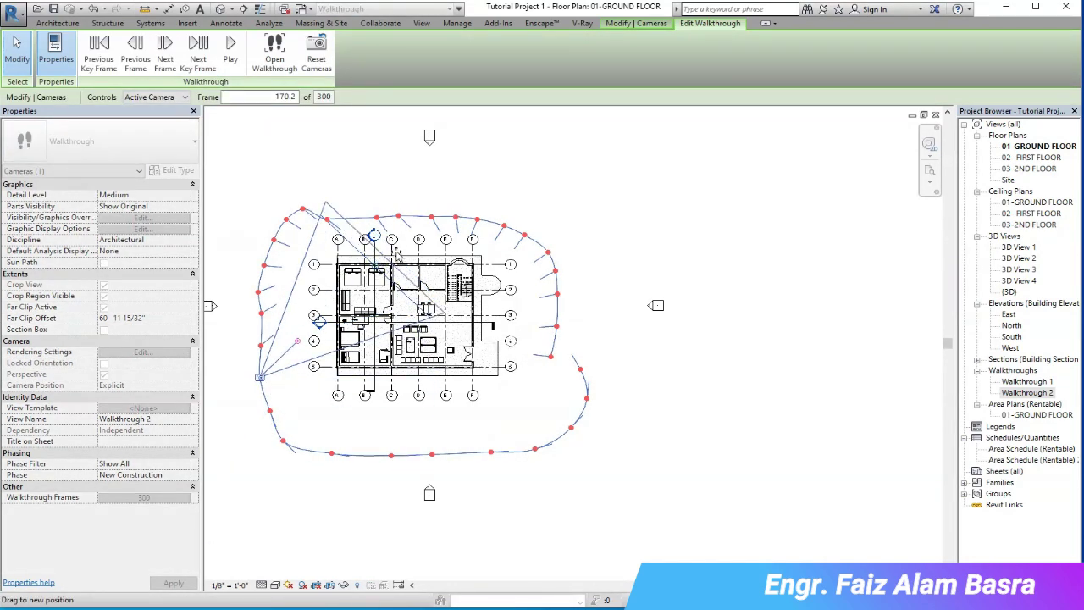
left_click(197, 52)
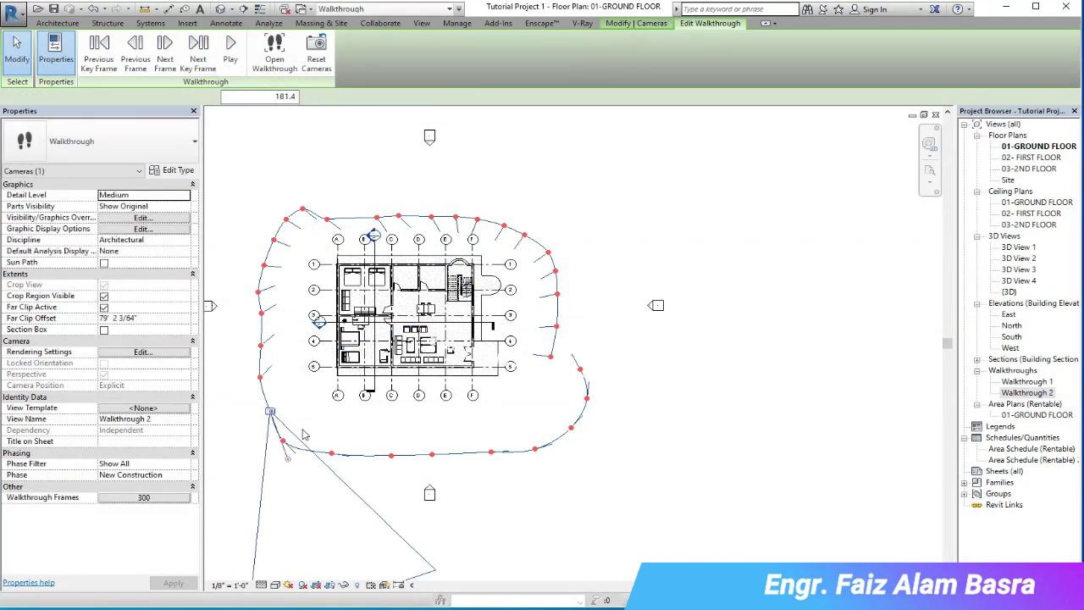
left_click_drag(269, 412, 269, 412)
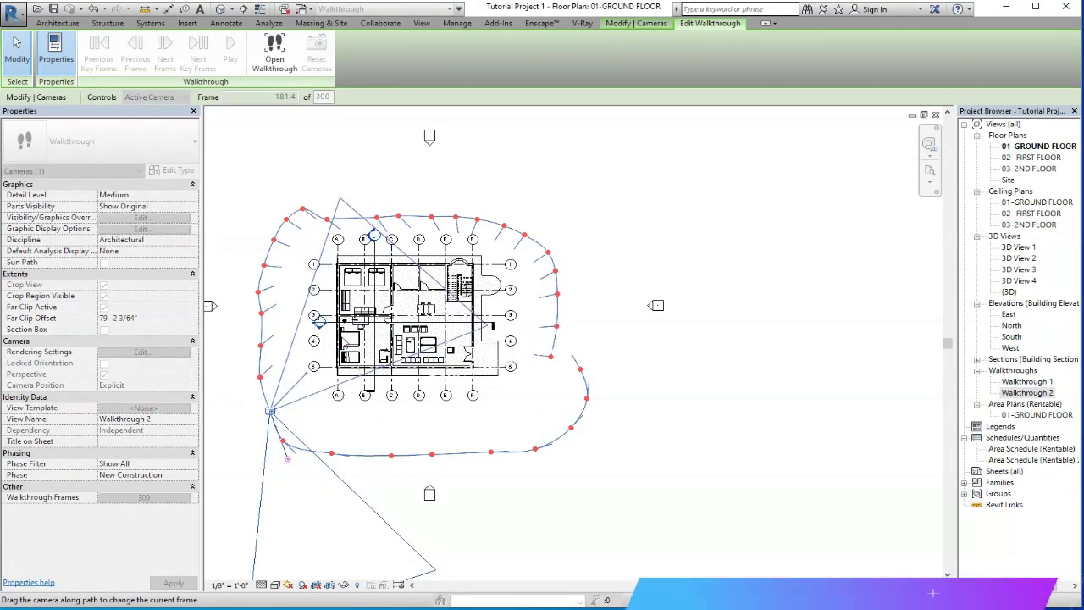
left_click_drag(287, 459, 299, 368)
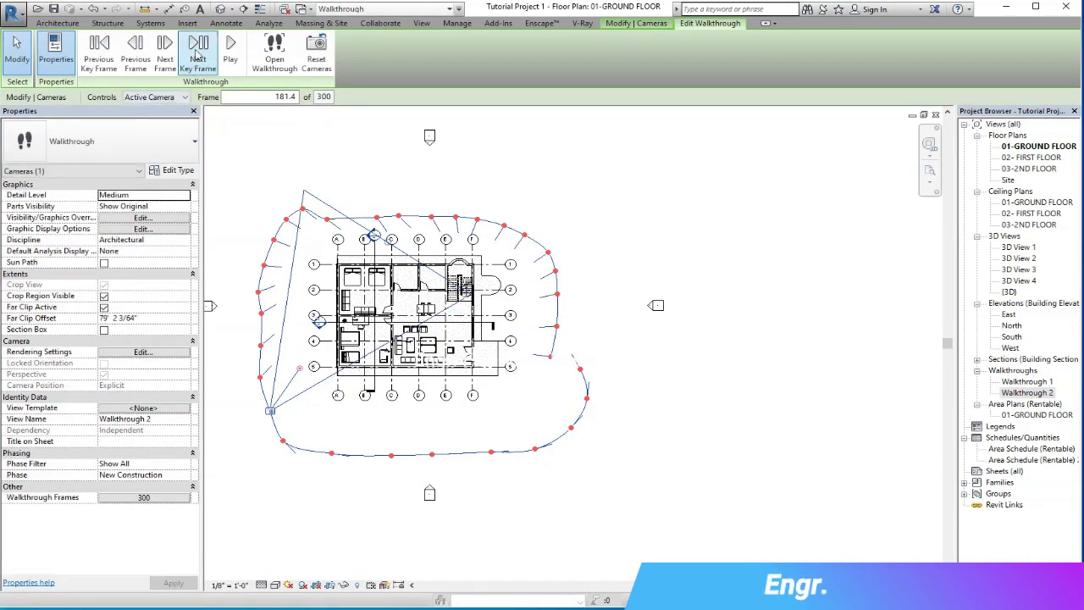
left_click(198, 53)
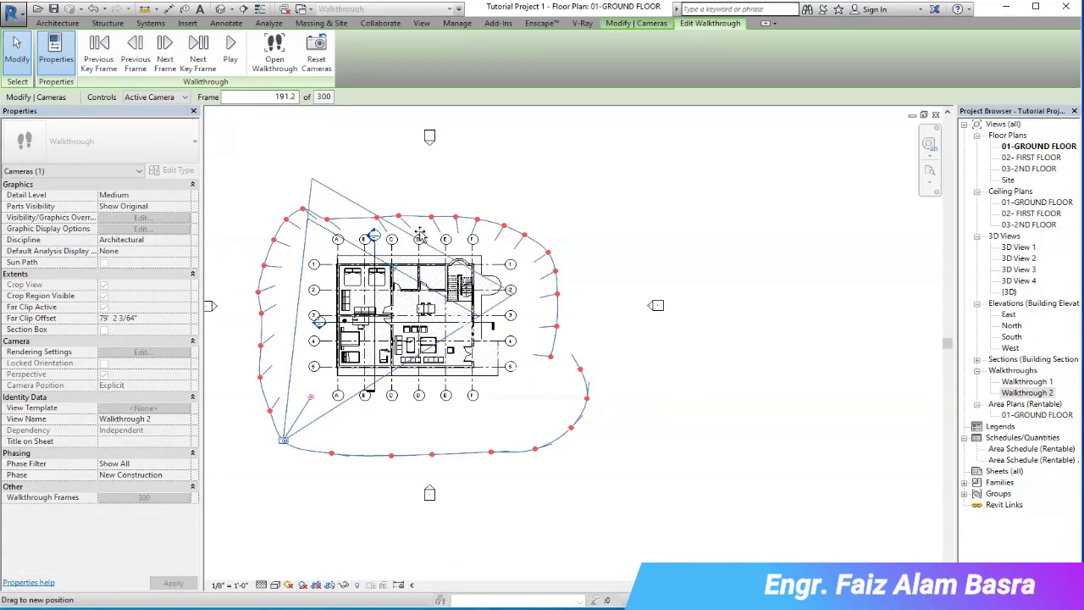
Move the camera along the path's bottom edge to frame 236.2 and aim it up-left at the house.
left_click_drag(284, 440, 388, 460)
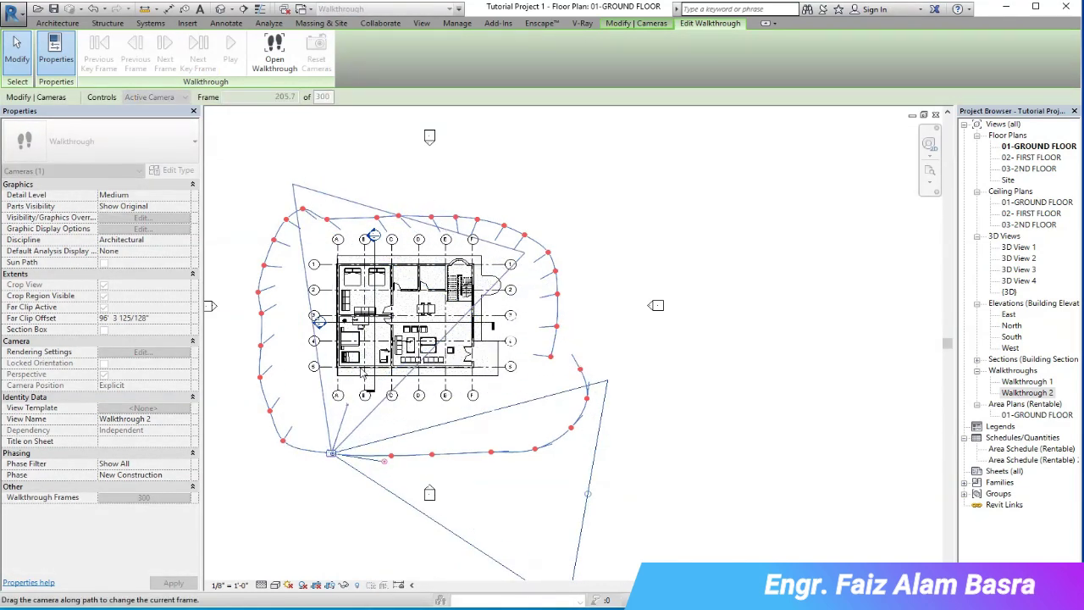
left_click_drag(384, 460, 452, 461)
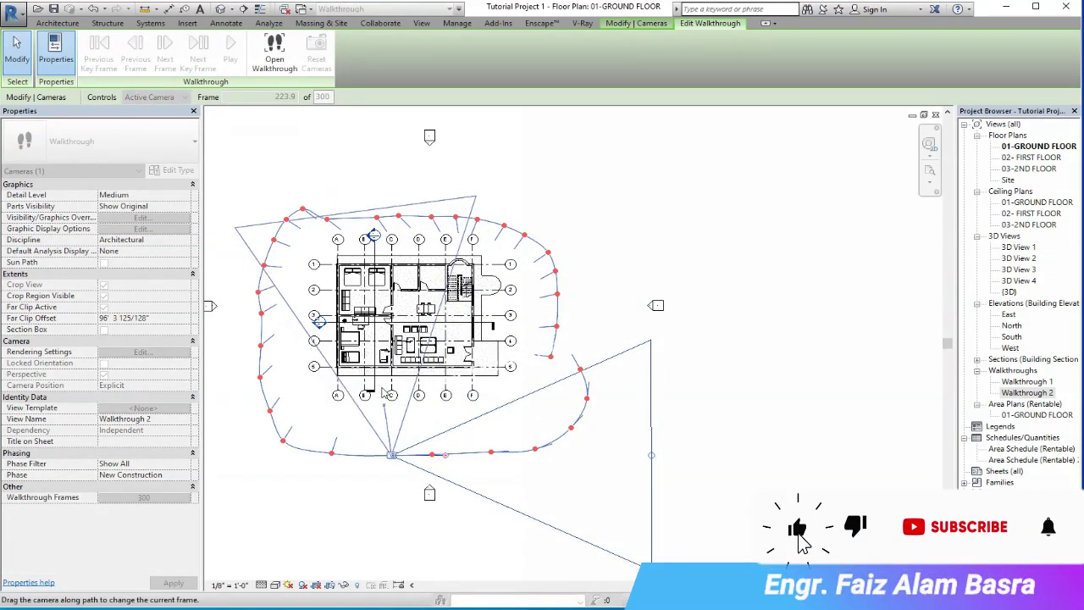
mouse_move(391, 455)
left_mouse_down()
mouse_move(495, 458)
mouse_move(412, 398)
left_mouse_up()
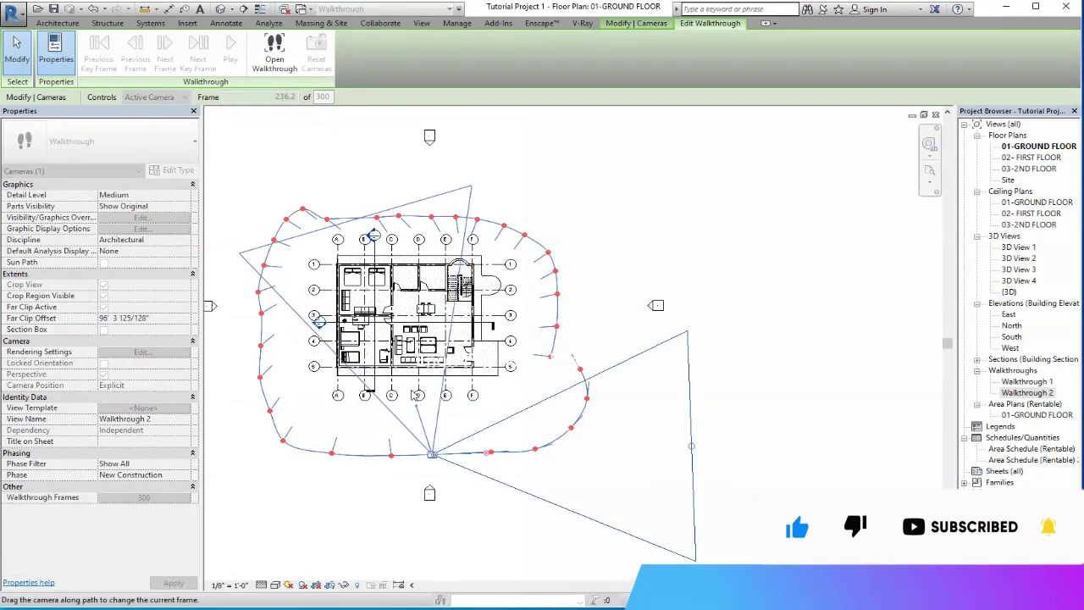
mouse_move(411, 397)
left_mouse_down()
mouse_move(464, 414)
mouse_move(324, 219)
left_mouse_up()
Step through the next key frames, swinging each camera's view left toward the house.
left_click(198, 53)
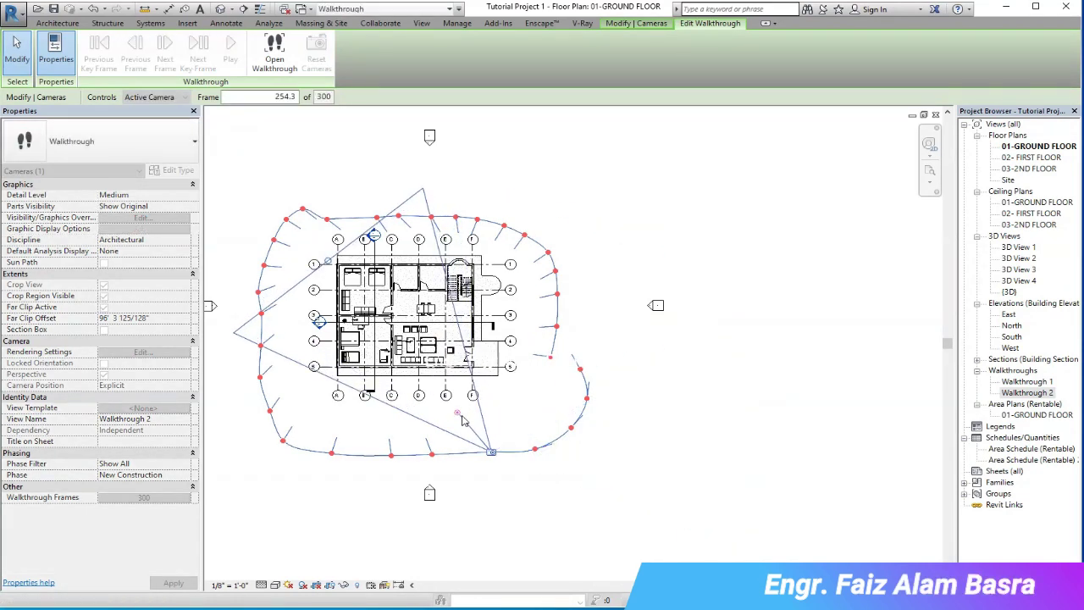
left_click(198, 52)
left_click_drag(587, 434, 500, 424)
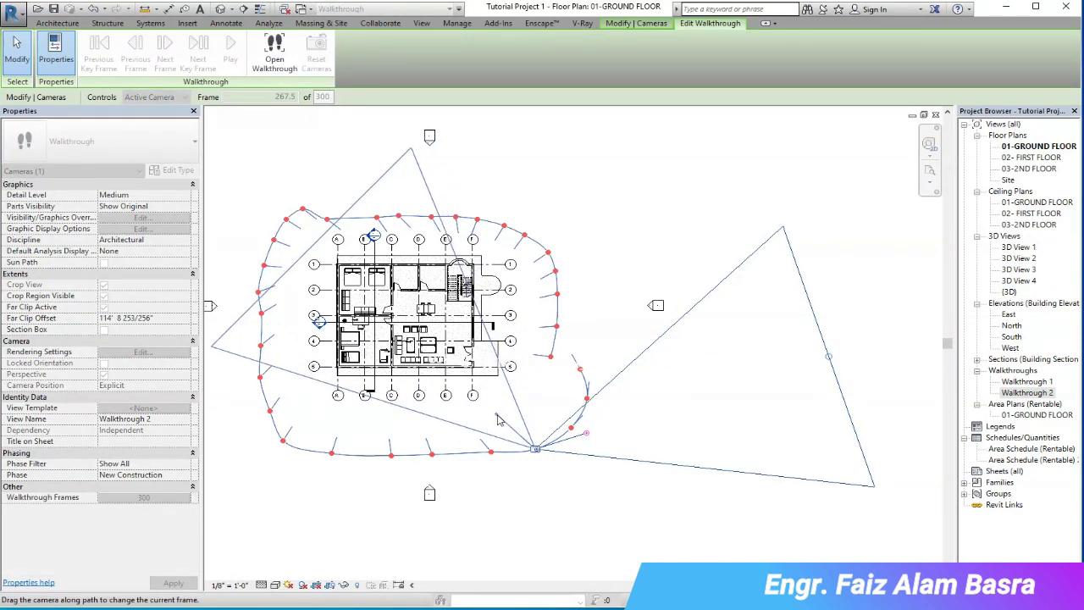
left_click_drag(500, 424, 499, 431)
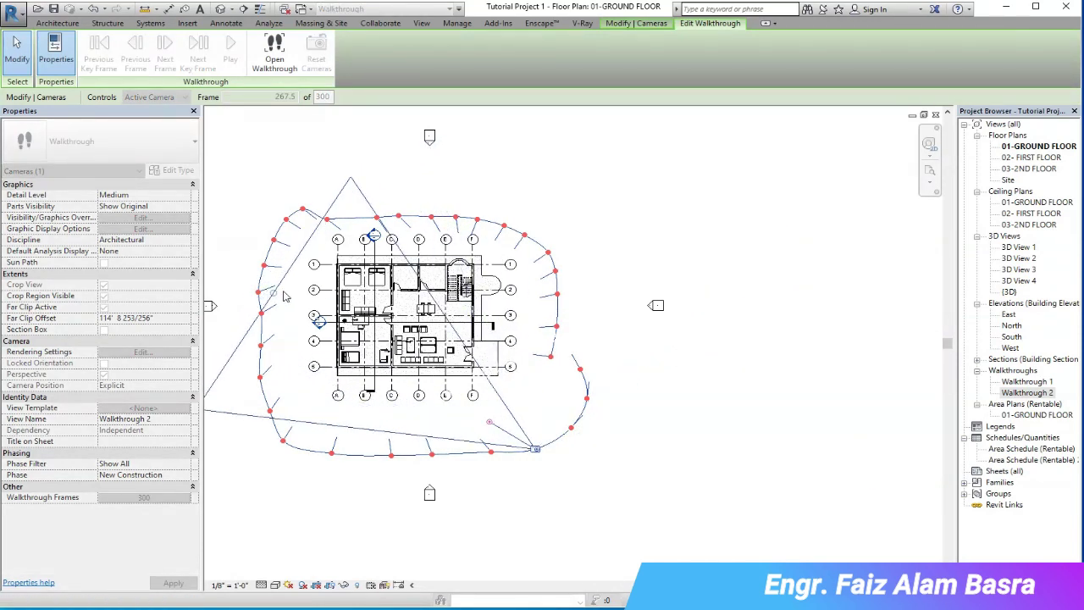
left_click(198, 52)
left_click_drag(604, 391, 534, 417)
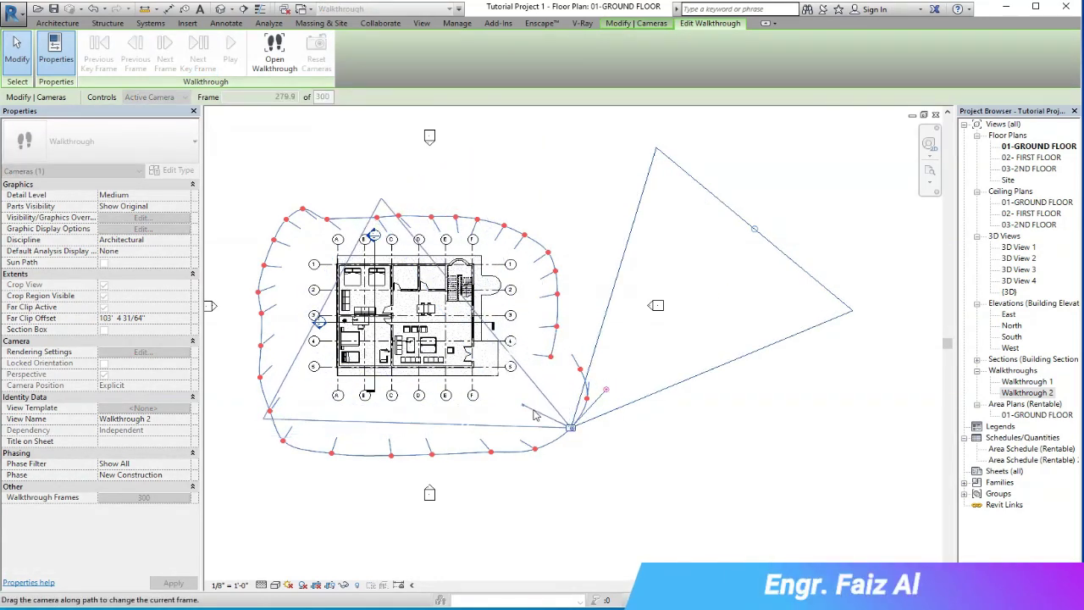
left_click_drag(535, 416, 526, 412)
Re-aim the cameras at frame 290 and at the final frame back toward the house.
left_click(230, 52)
left_click_drag(581, 448, 525, 378)
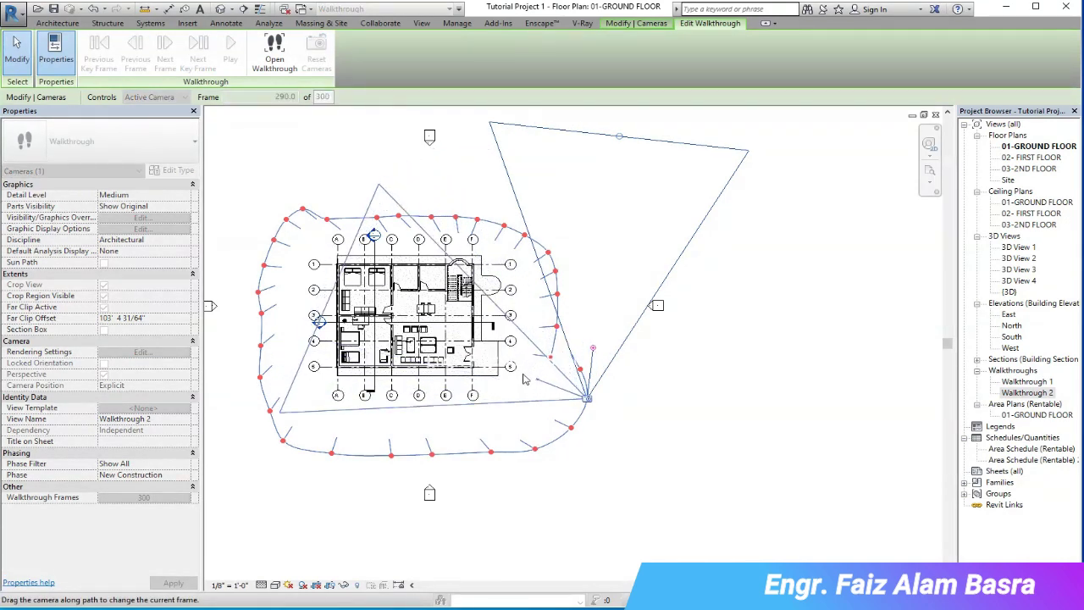
left_click_drag(524, 378, 525, 379)
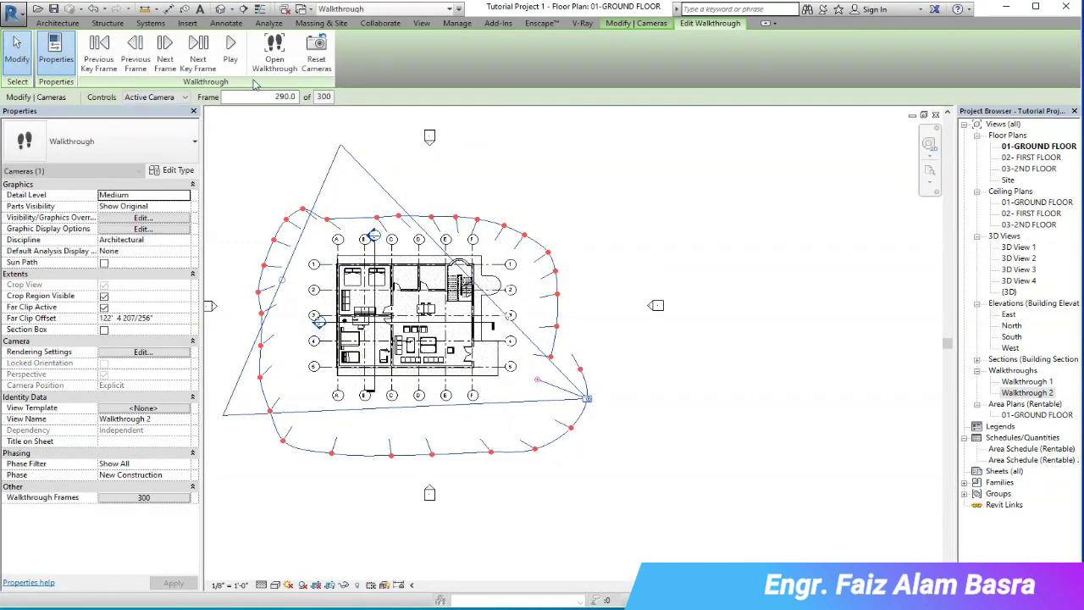
left_click(203, 63)
left_click_drag(563, 336, 334, 181)
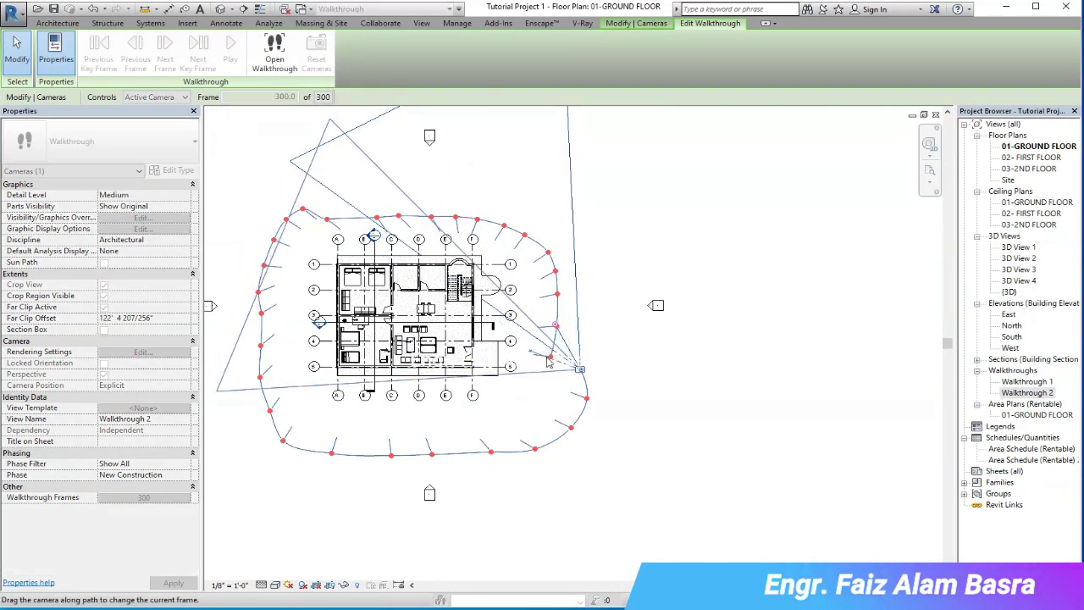
left_click_drag(571, 428, 559, 371)
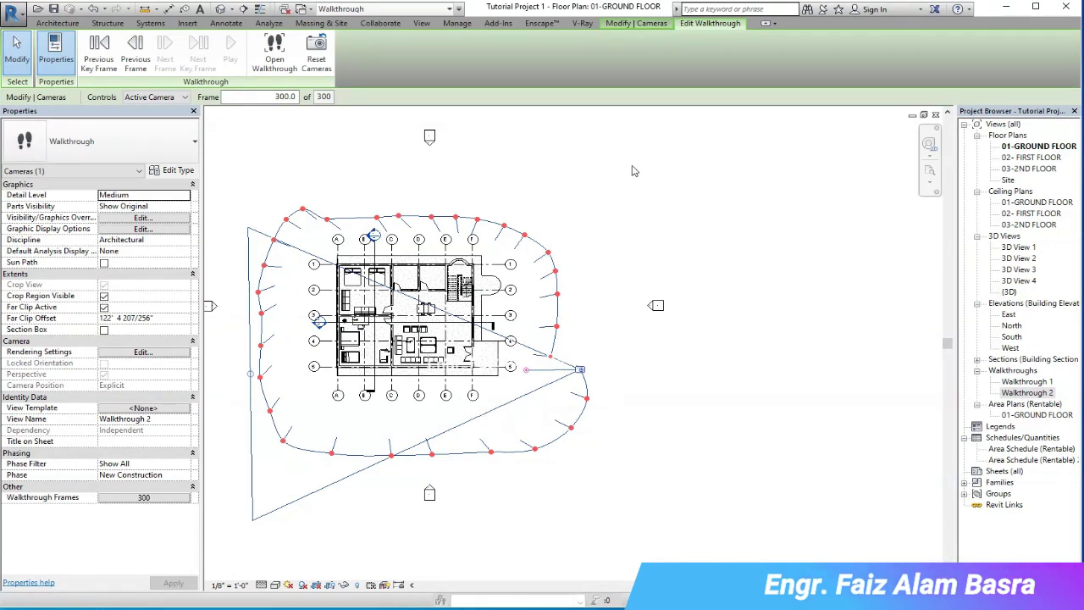
left_click(323, 96)
type("1000")
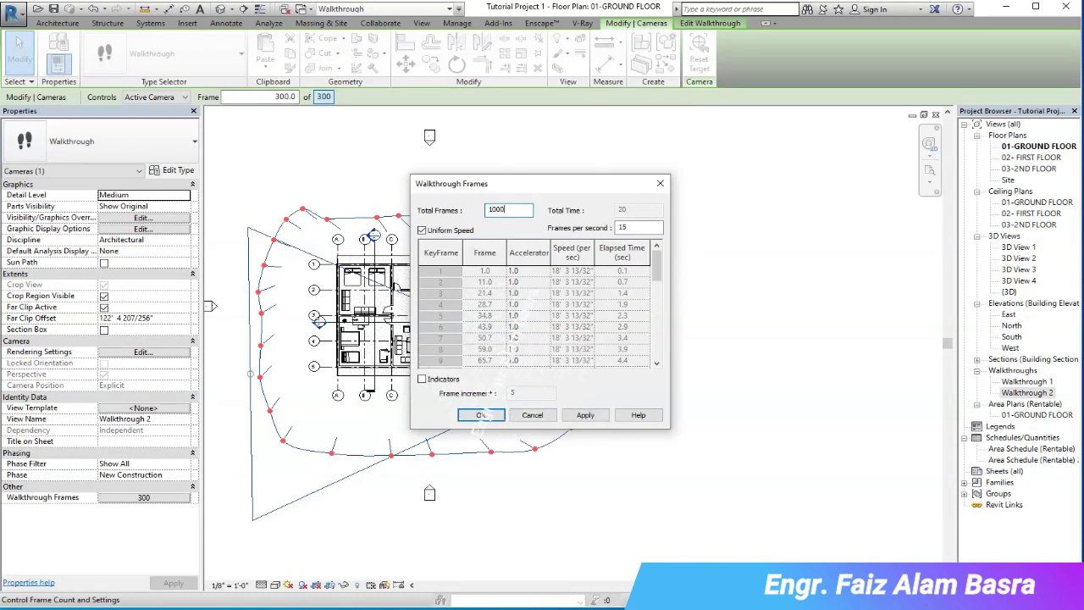
Give Walkthrough 2 1000 total frames at 20 frames per second, a 50-second run.
left_click(646, 227)
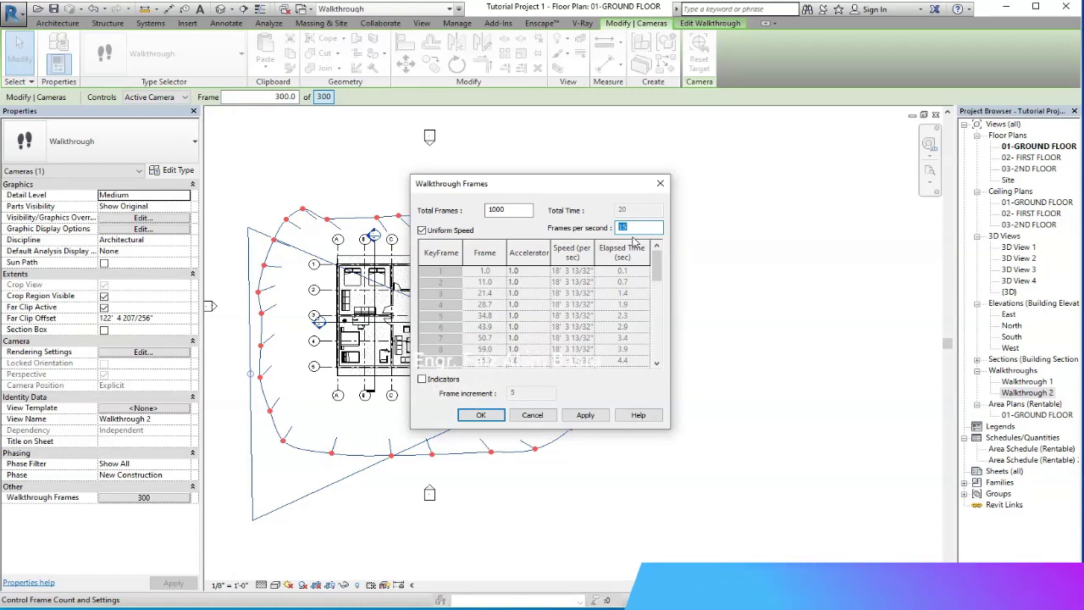
type("20")
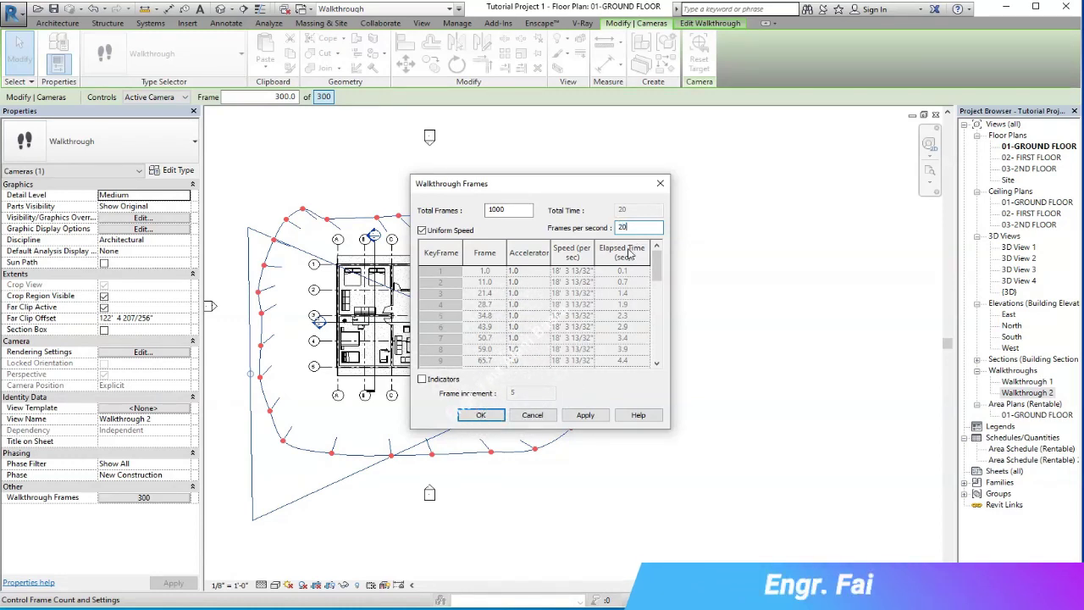
left_click(585, 415)
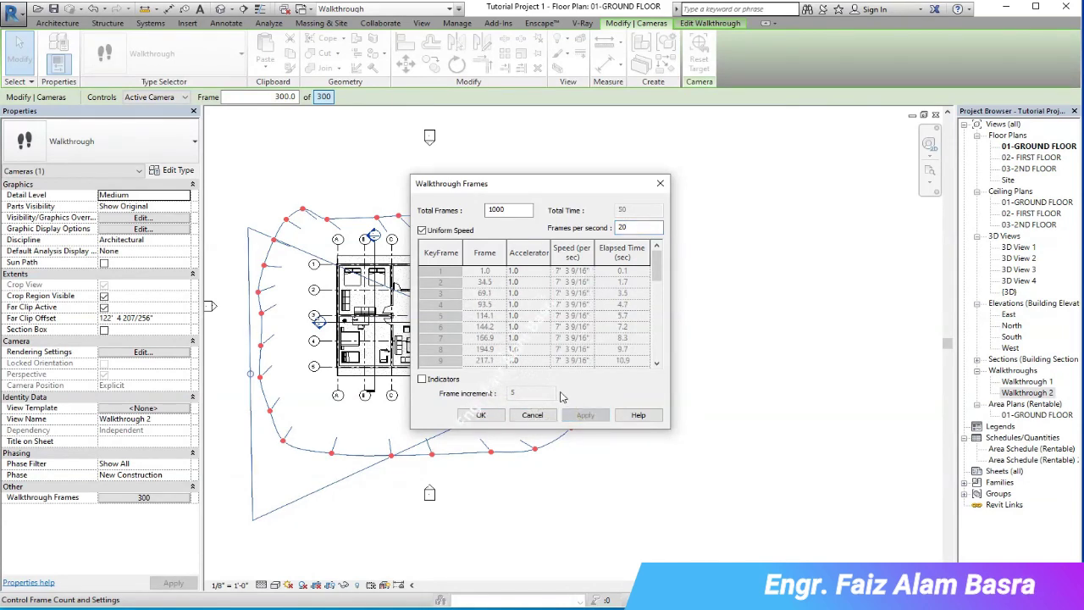
left_click(482, 415)
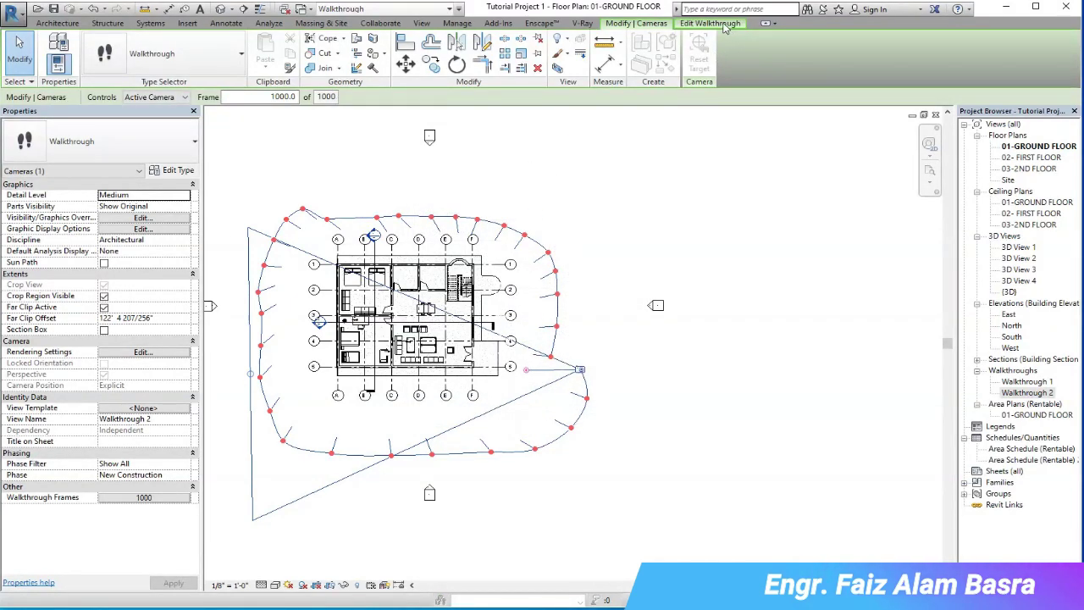
left_click(722, 24)
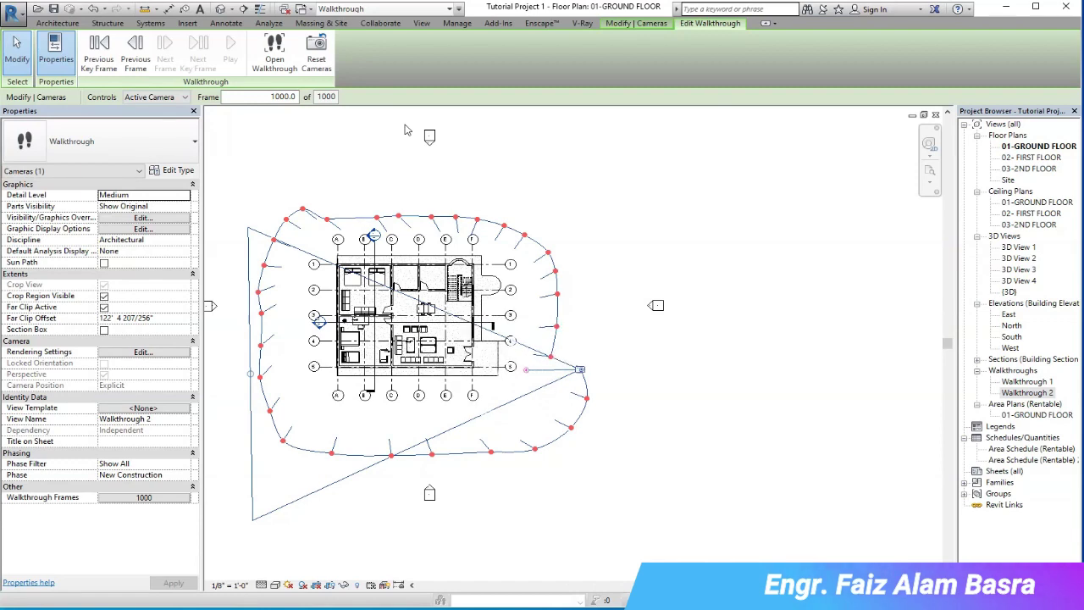
Return Walkthrough 2 to frame 1 and play it along its path around the house.
left_click(275, 96)
type("1")
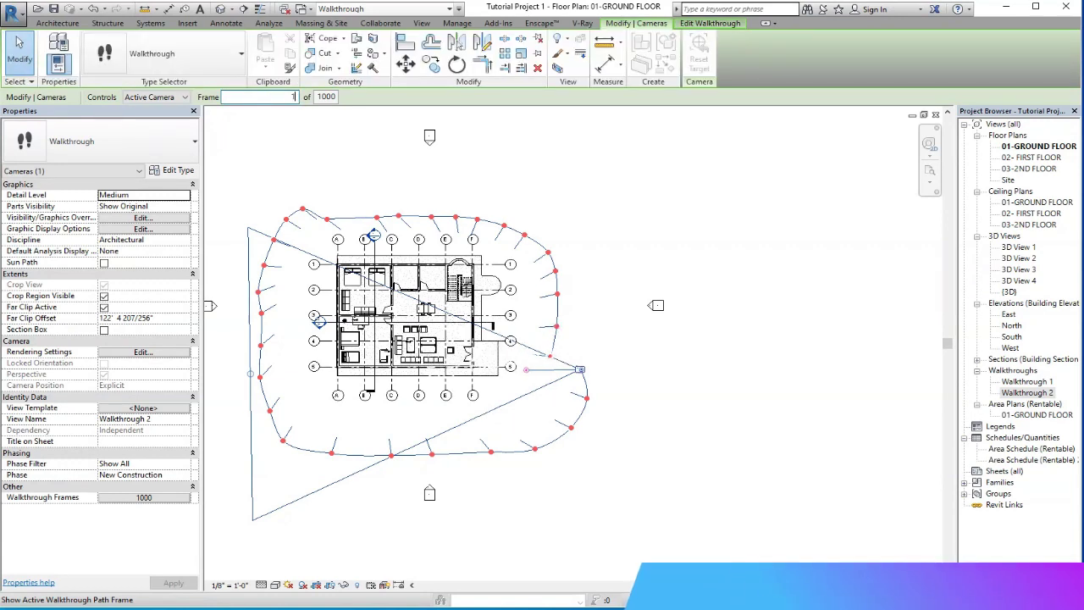
key("Return")
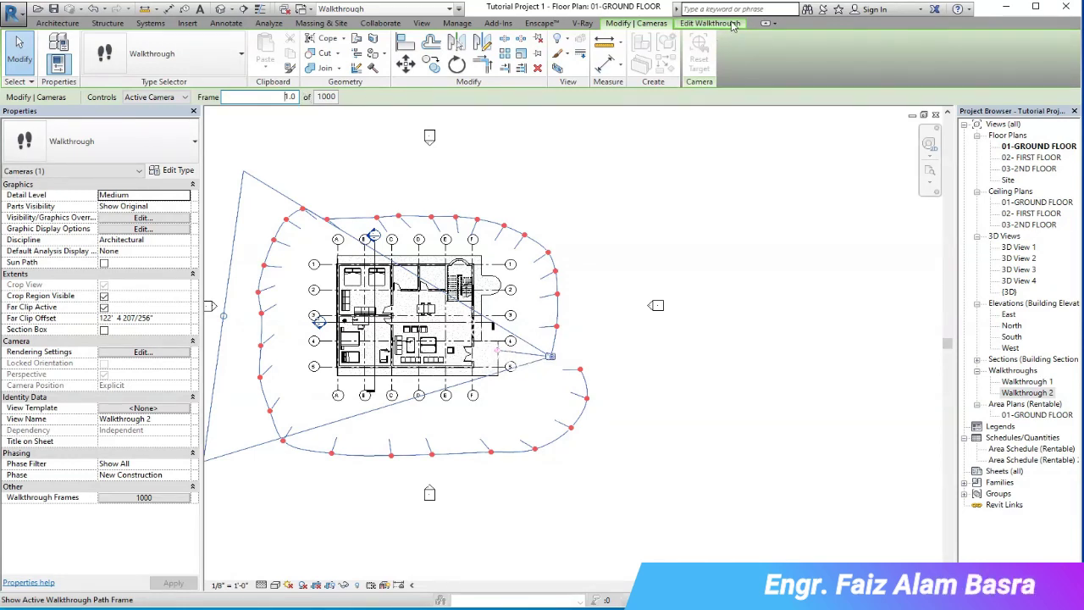
left_click(734, 25)
left_click(230, 51)
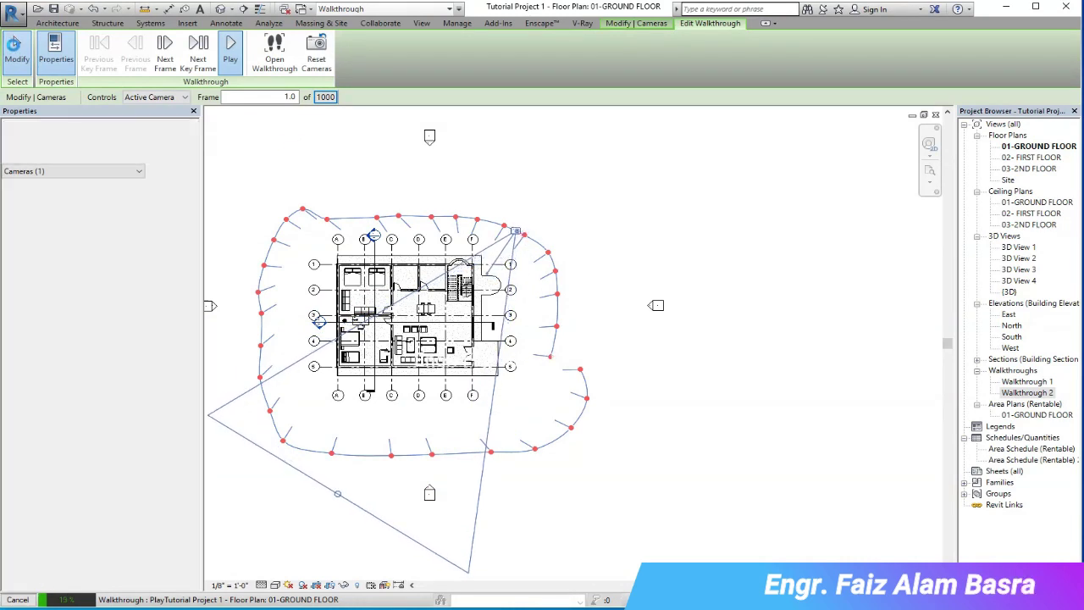
Stop the walkthrough playback twice, then open the Walkthrough 2 perspective view of the front door.
key("Escape")
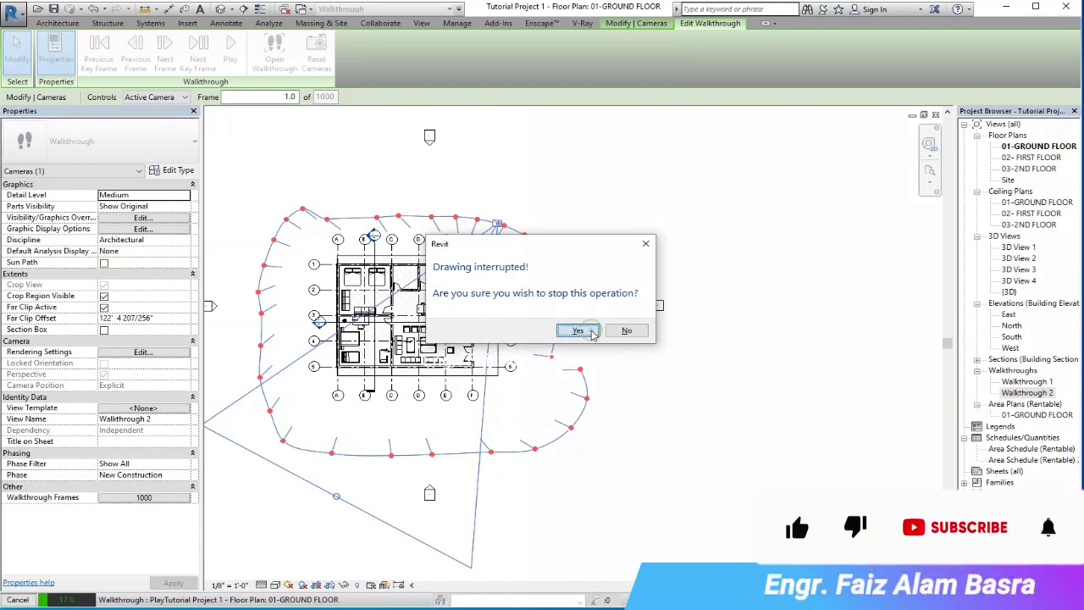
left_click(593, 331)
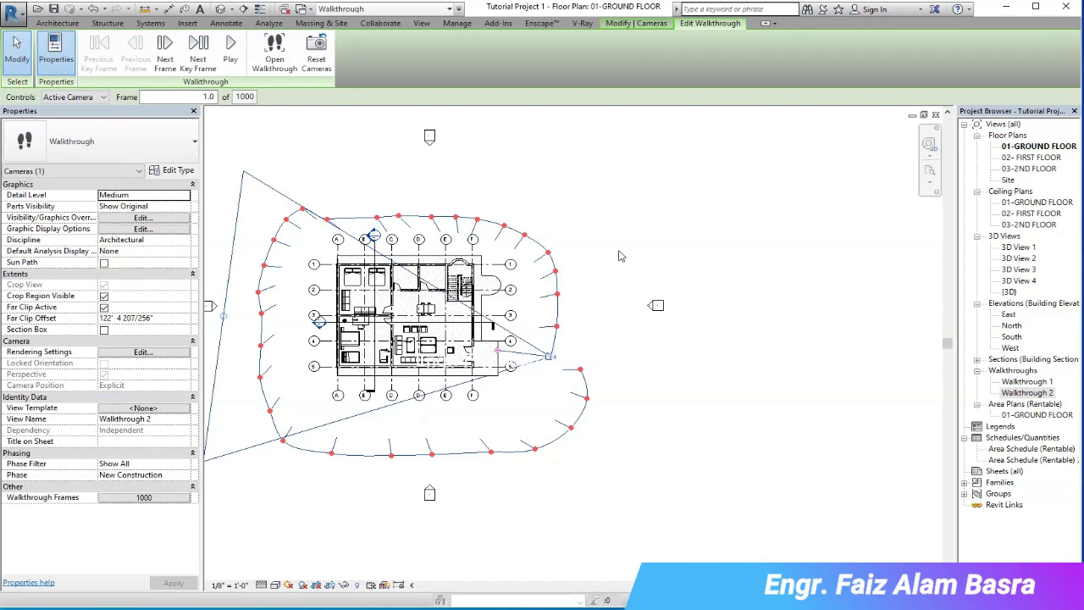
left_click(230, 51)
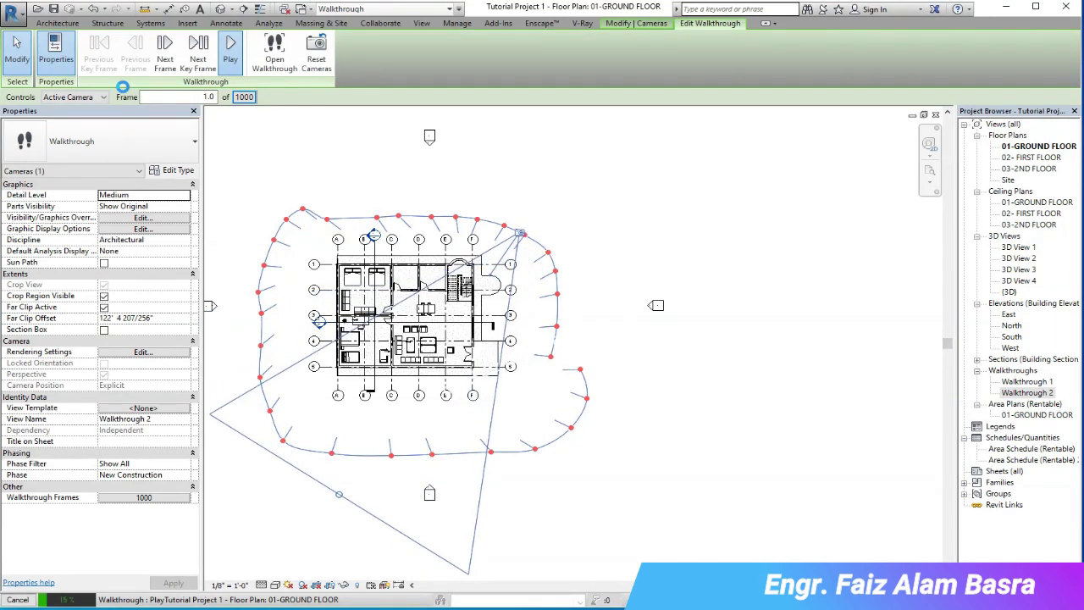
key("Escape")
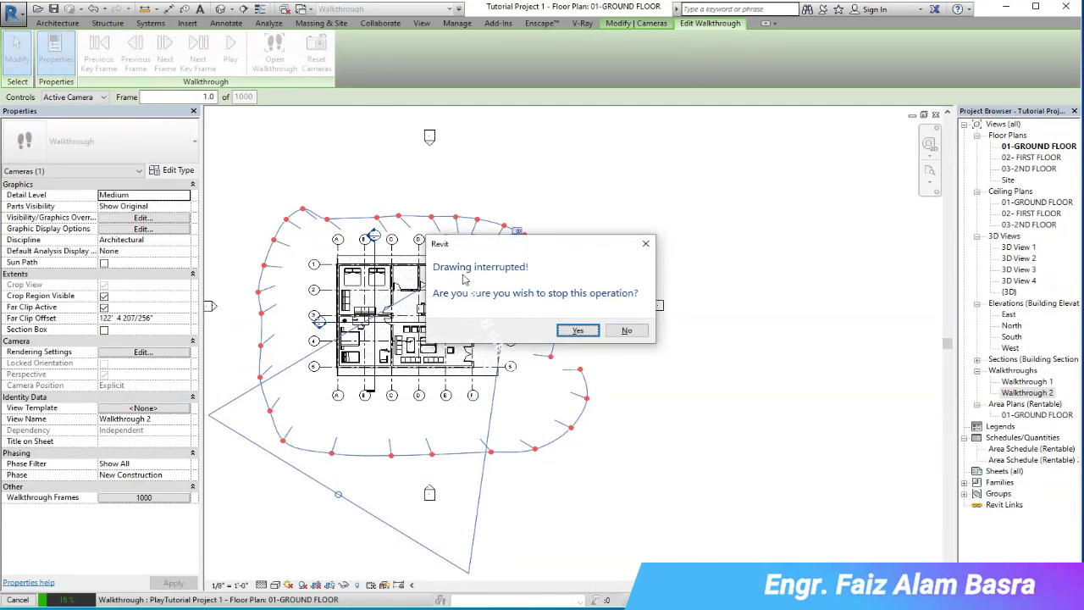
left_click(579, 330)
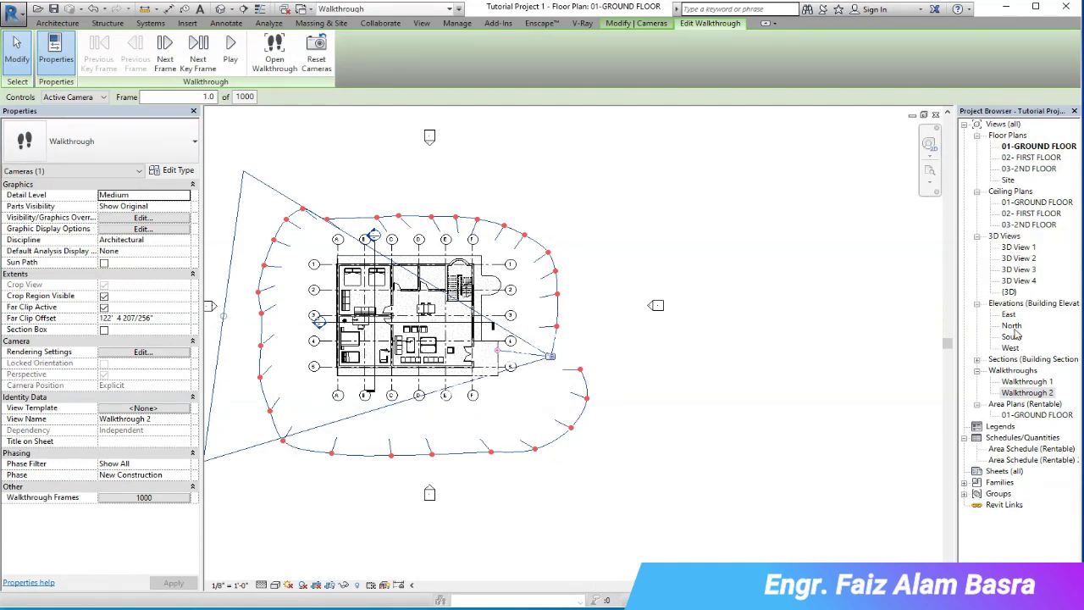
double_click(1027, 393)
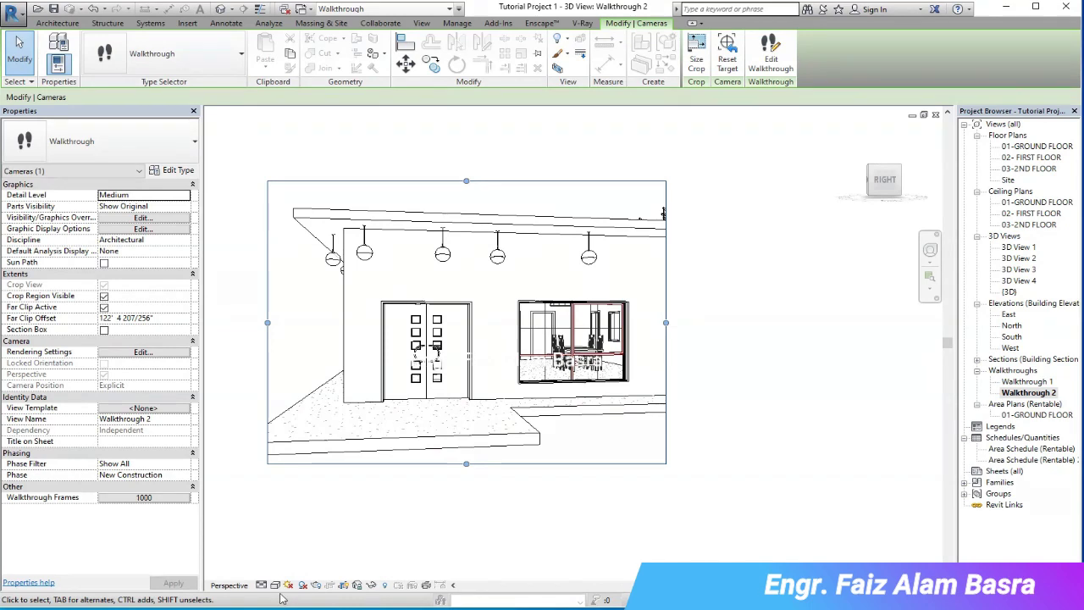
Render Walkthrough 2 in Realistic style with the Exterior: Sun and Artificial lighting scheme.
left_click(276, 586)
left_click(310, 568)
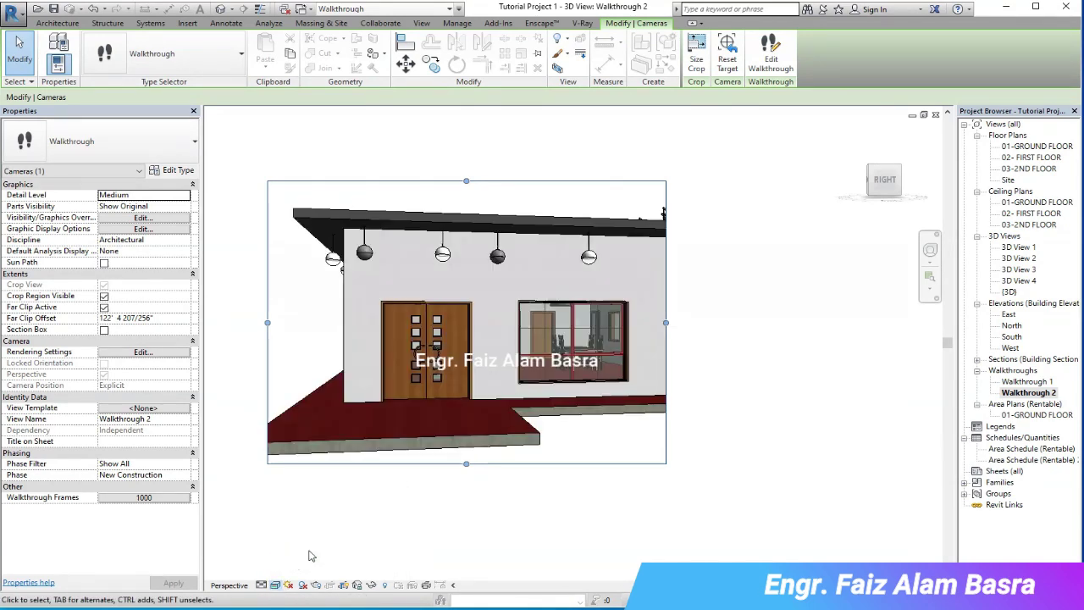
left_click(276, 585)
left_click(309, 492)
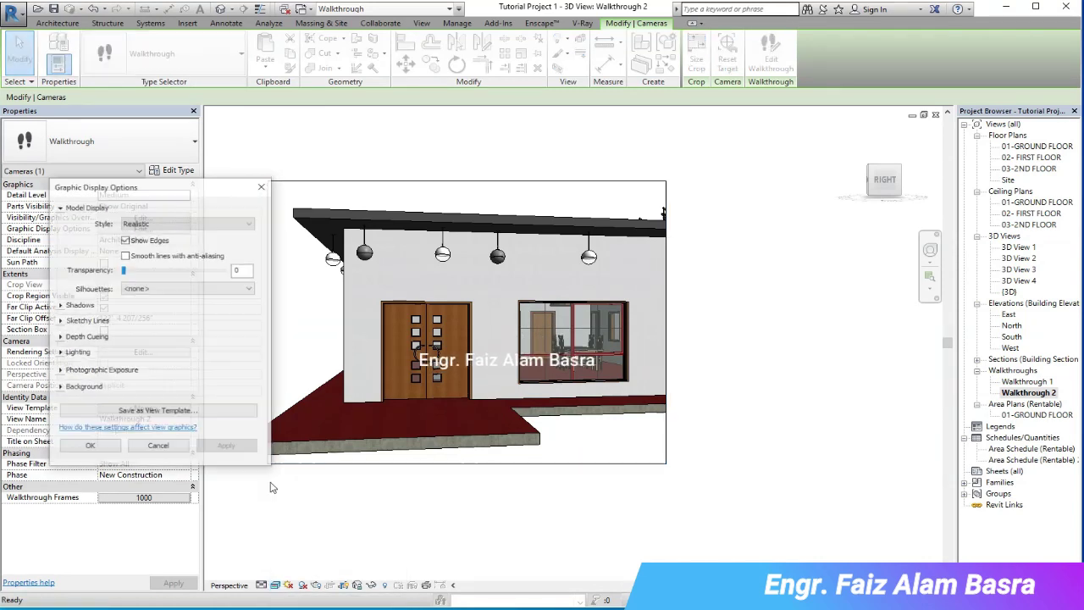
left_click(211, 367)
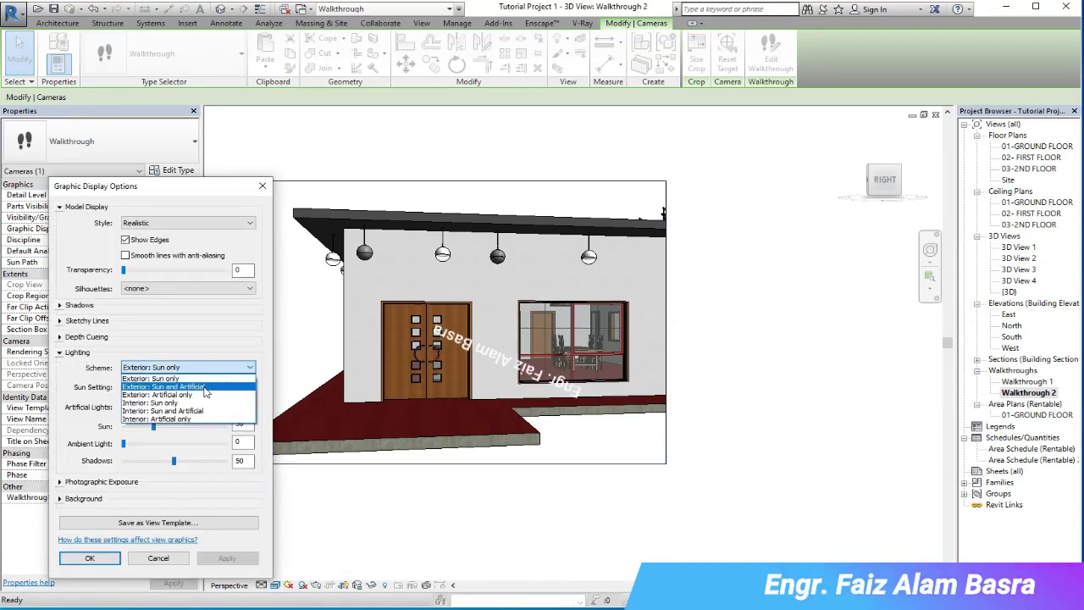
left_click(205, 387)
left_click(108, 558)
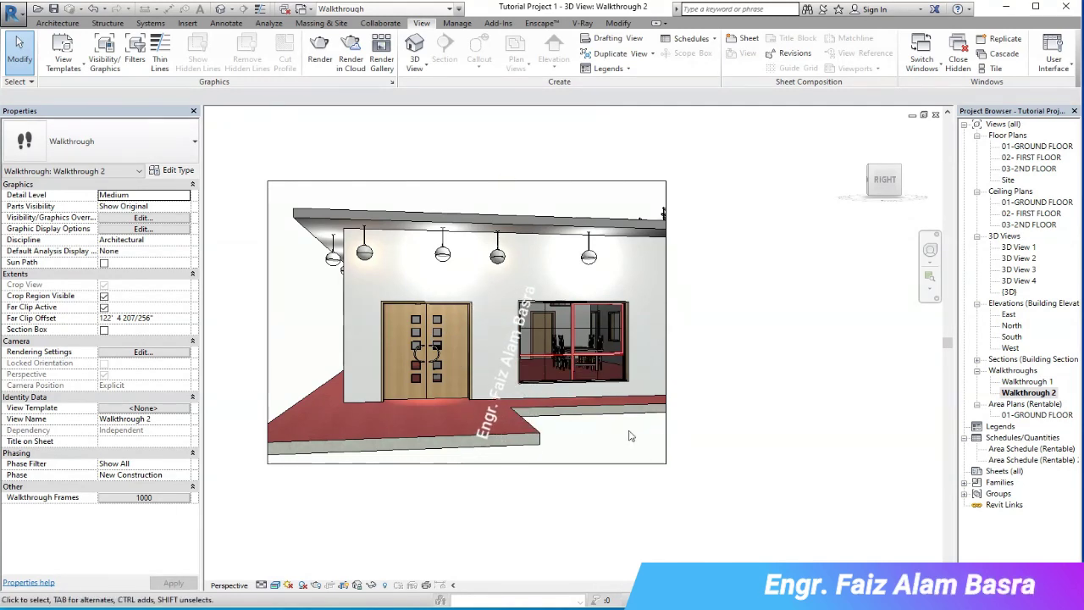
left_click(546, 332)
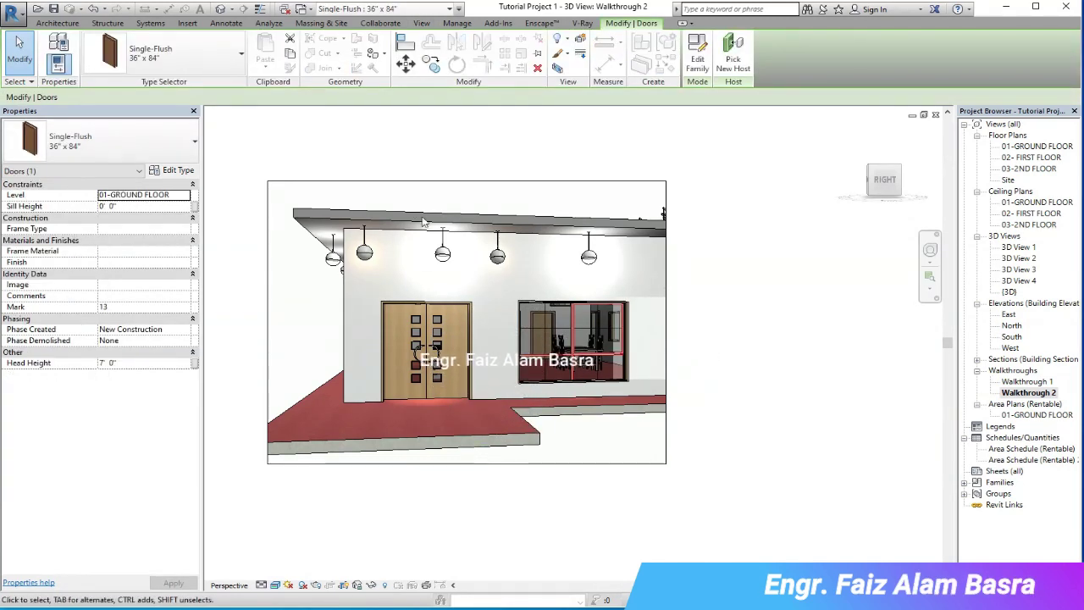
left_click(399, 186)
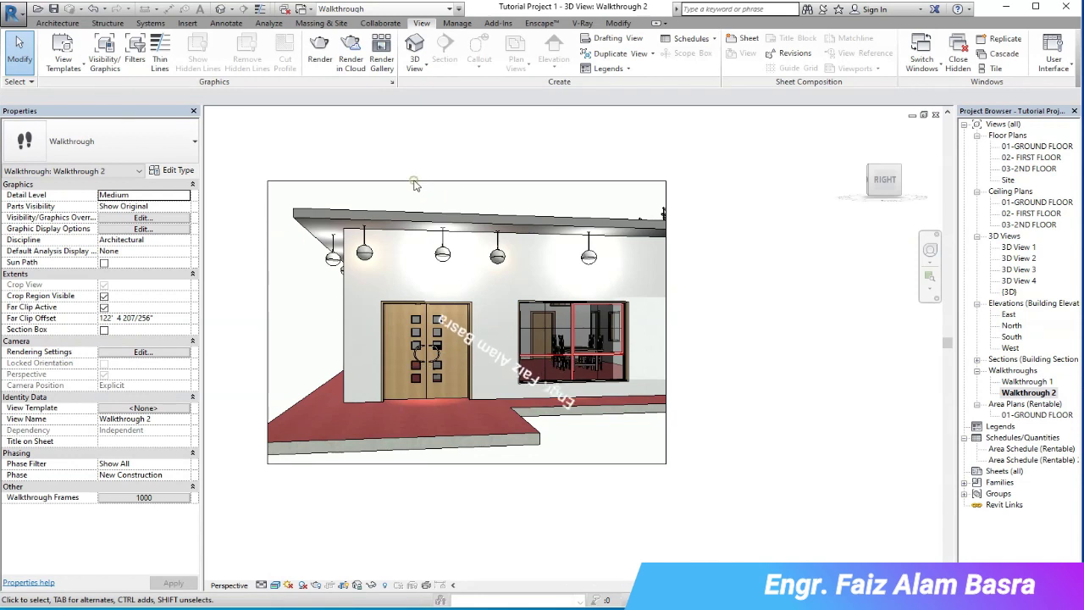
double_click(1037, 145)
double_click(1029, 392)
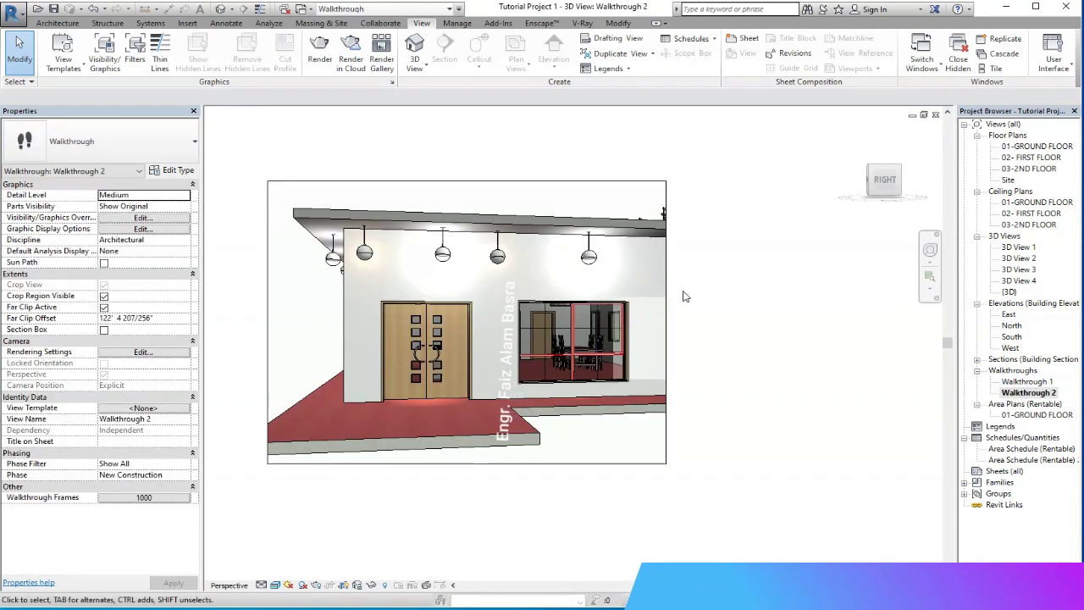
left_click(669, 364)
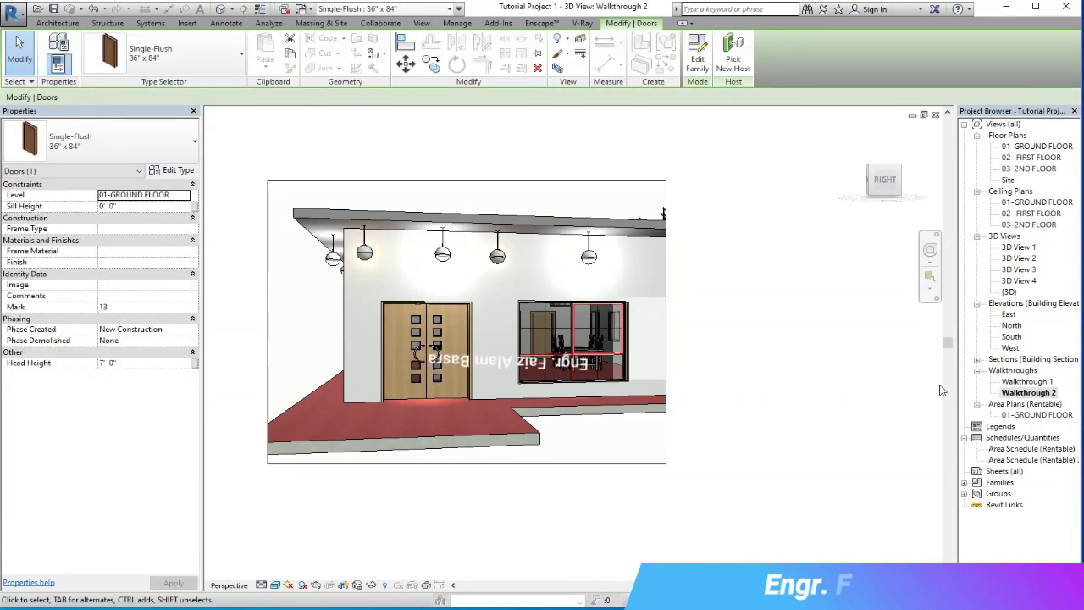
left_click(399, 185)
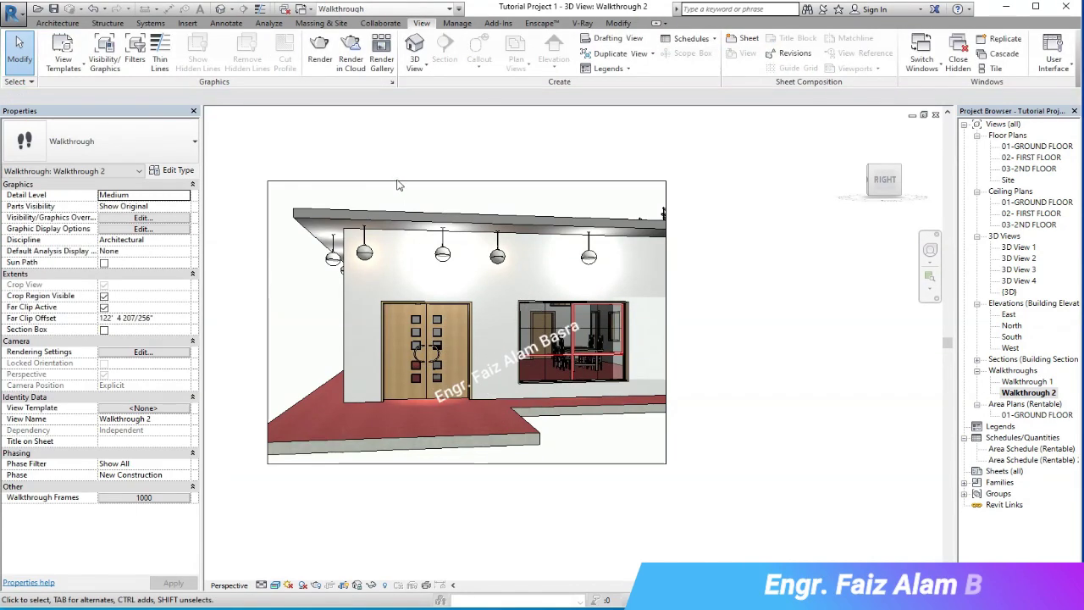
left_click(414, 181)
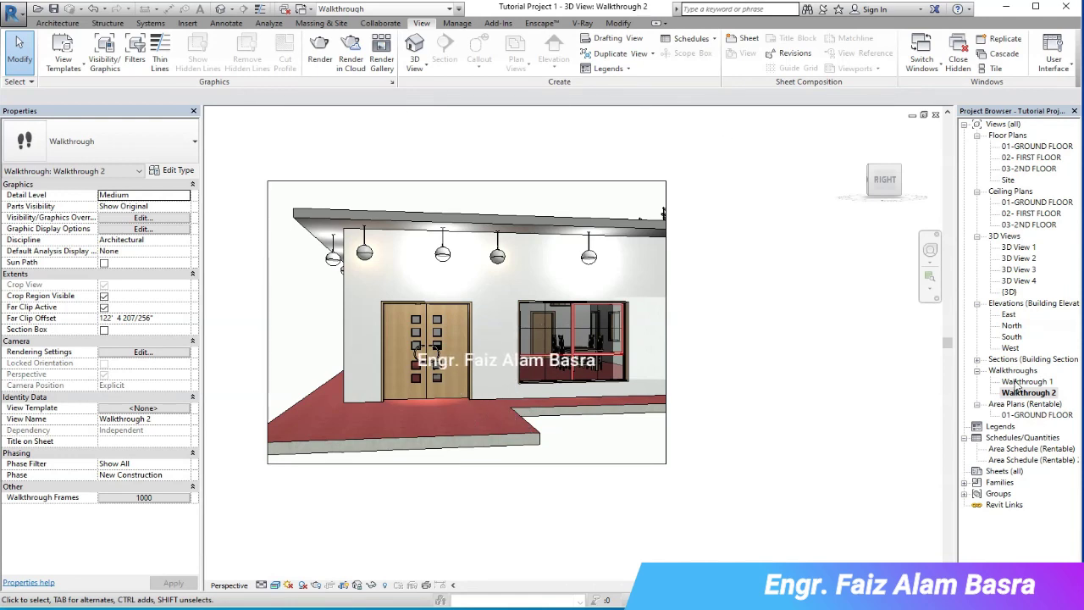
double_click(1051, 147)
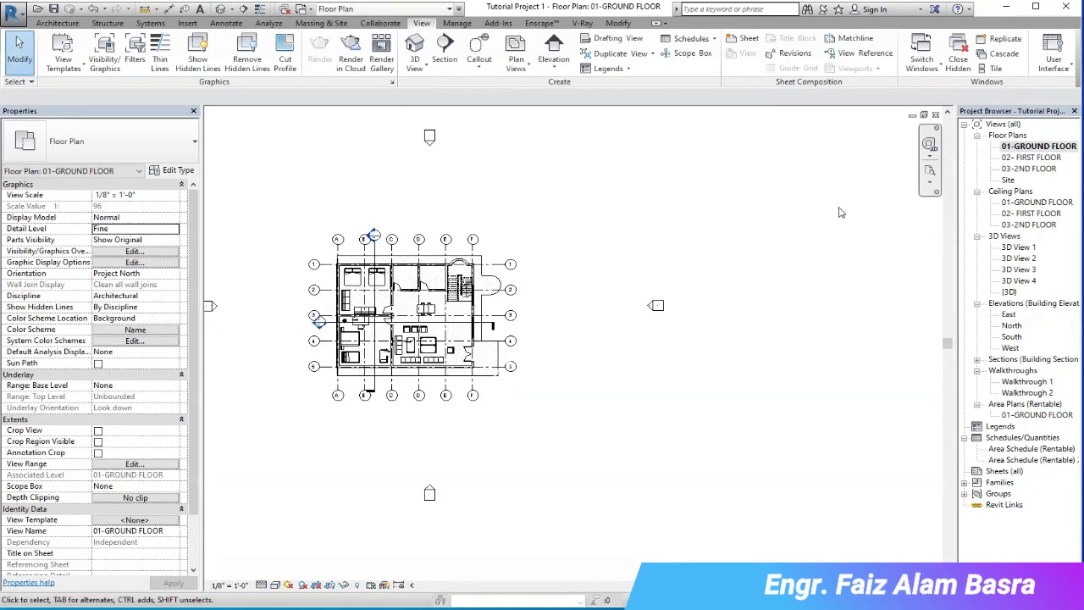
double_click(1023, 392)
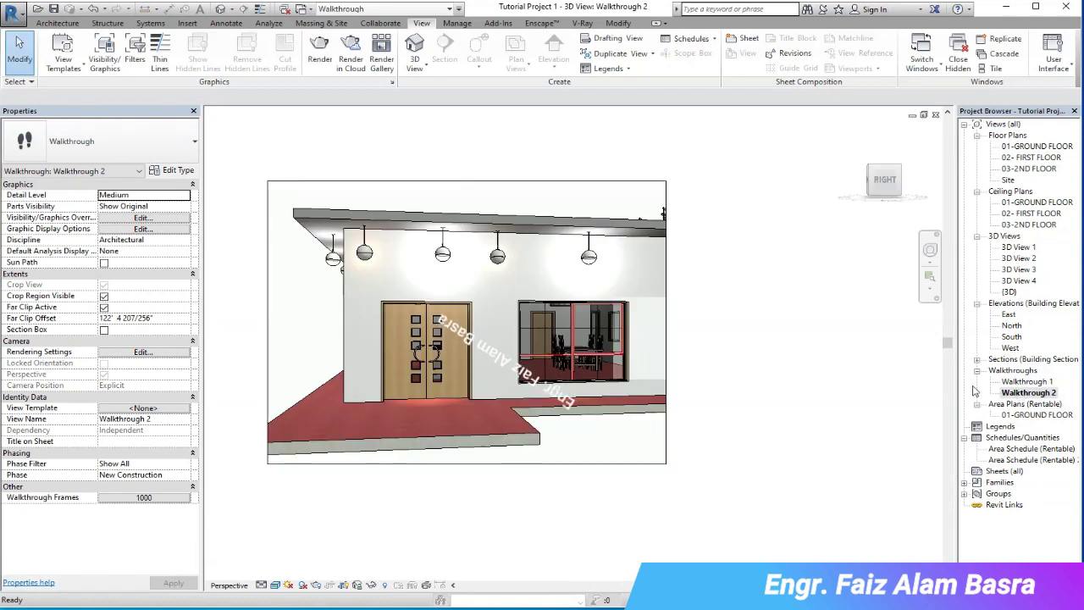
left_click(670, 295)
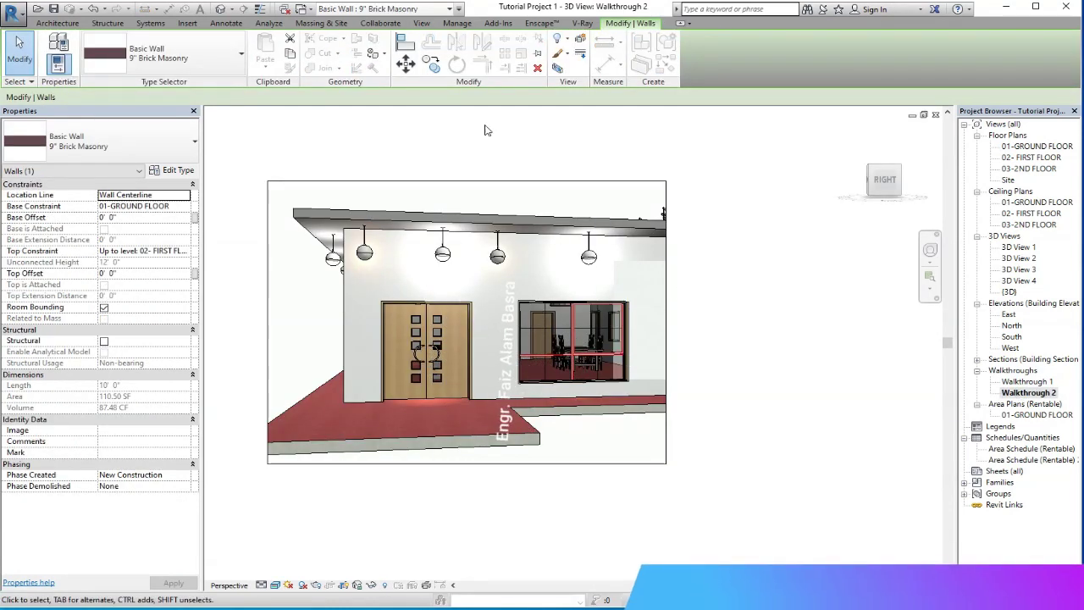
left_click(438, 183)
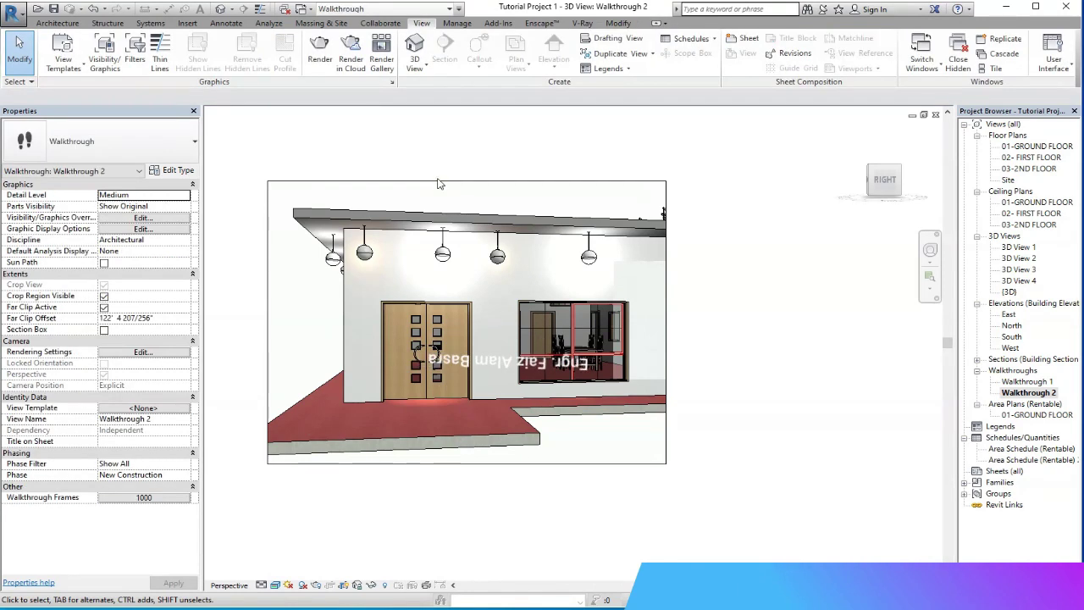
left_click(146, 142)
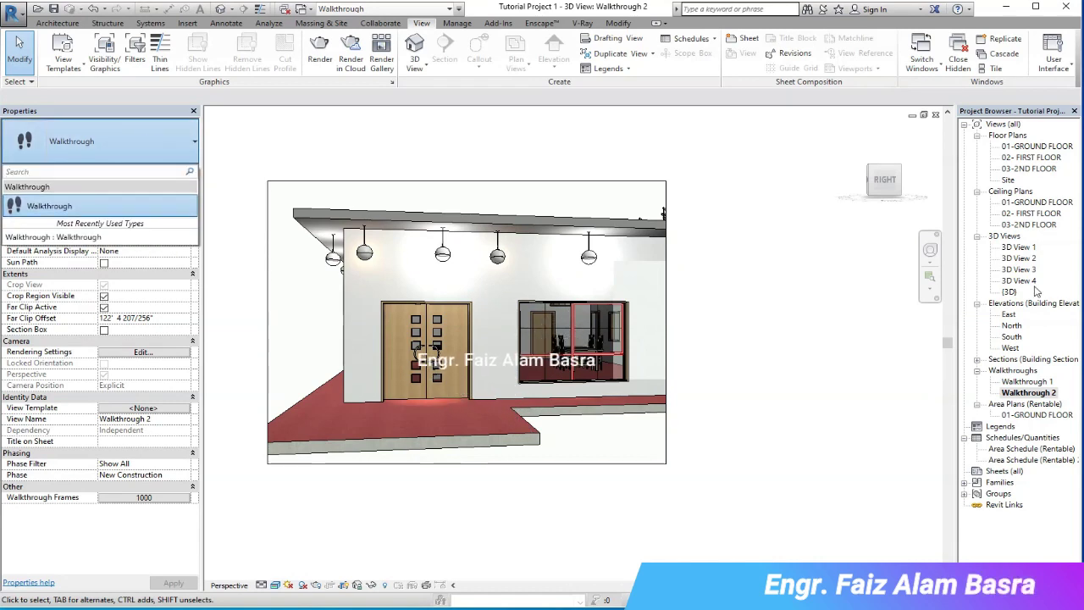
left_click(1020, 382)
double_click(1020, 384)
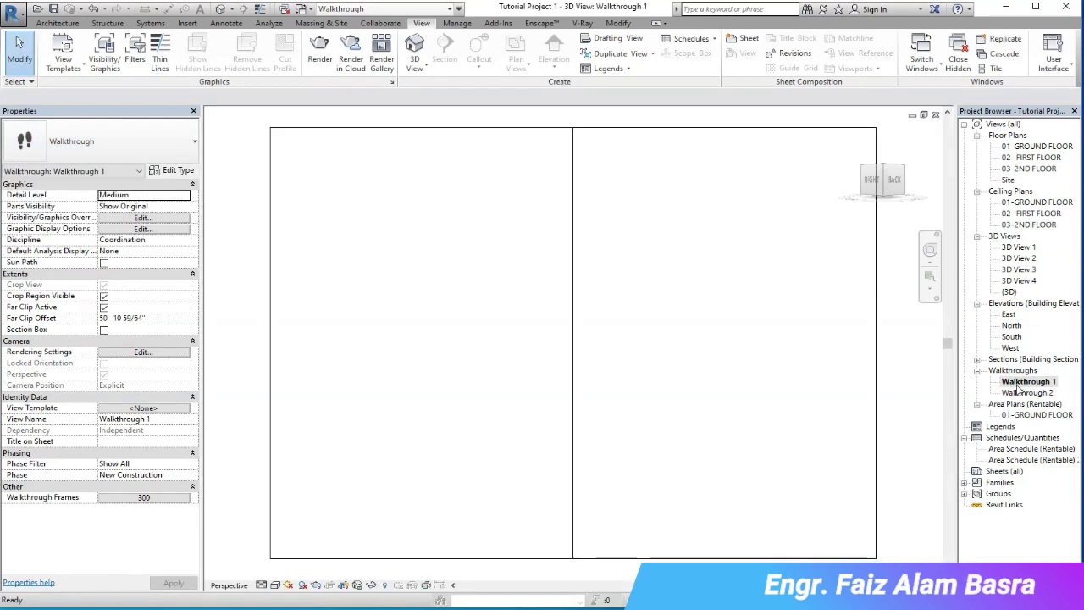
scroll(516, 314, "down", 2)
scroll(584, 302, "down", 2)
scroll(588, 303, "down", 2)
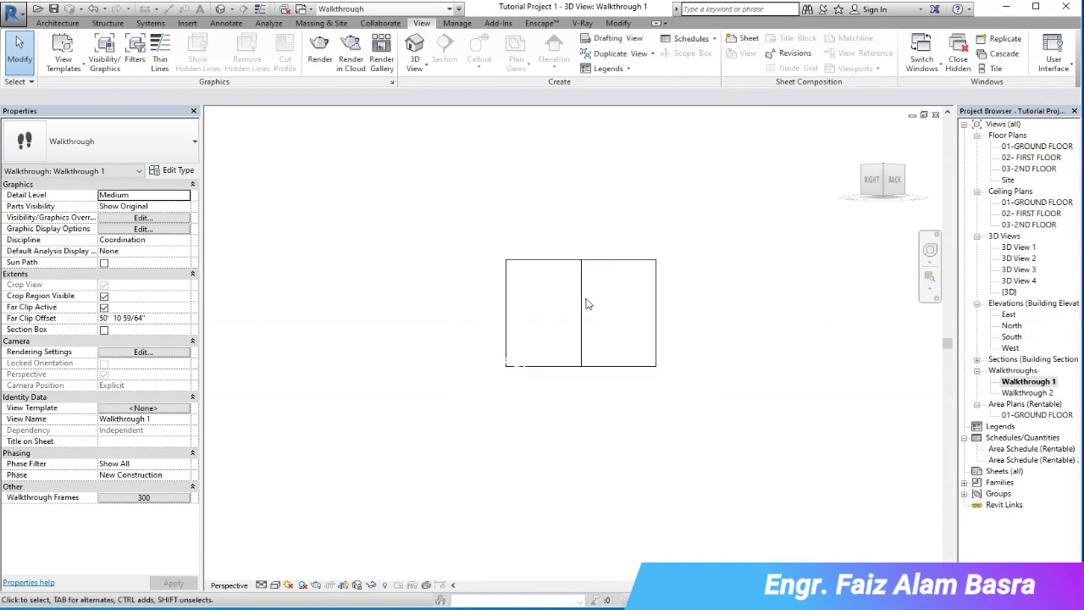
double_click(1021, 393)
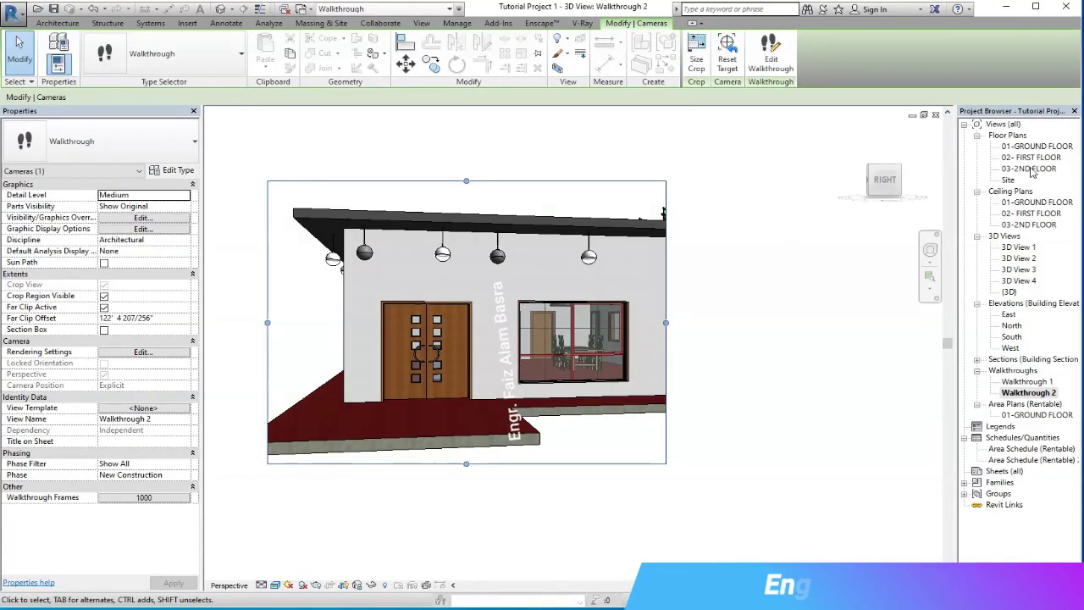
Check the path on 01-GROUND FLOOR, then open Walkthrough 2 for editing at frame 1.
double_click(1038, 146)
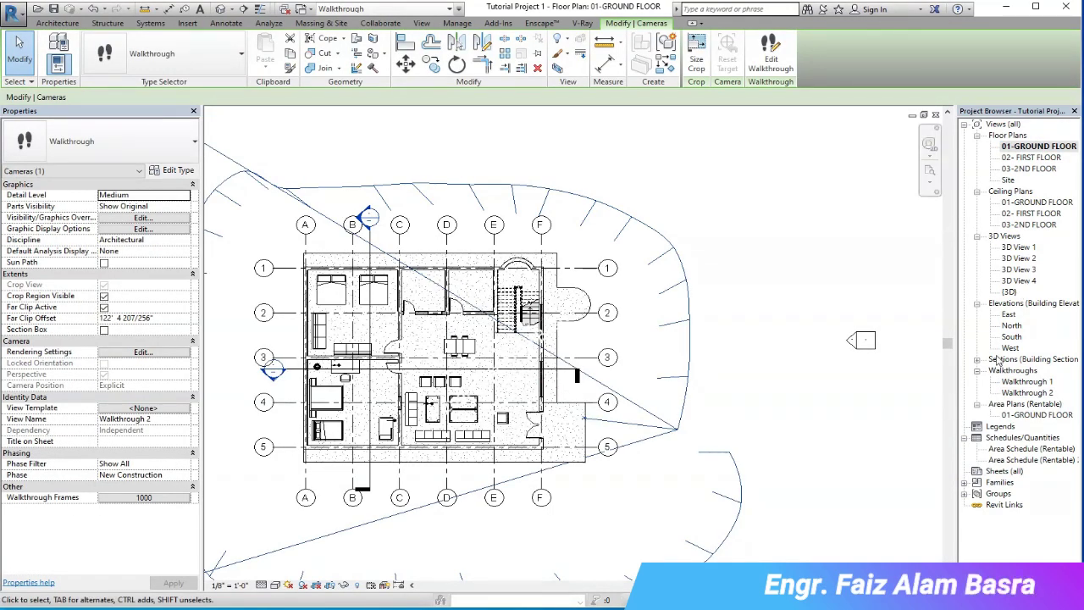
double_click(1010, 394)
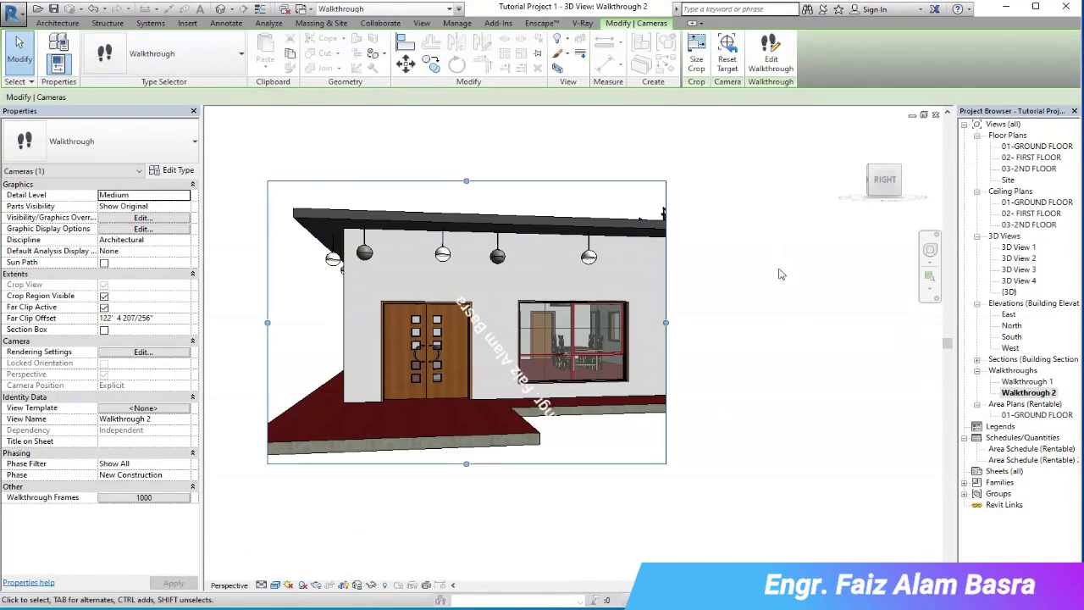
left_click(771, 56)
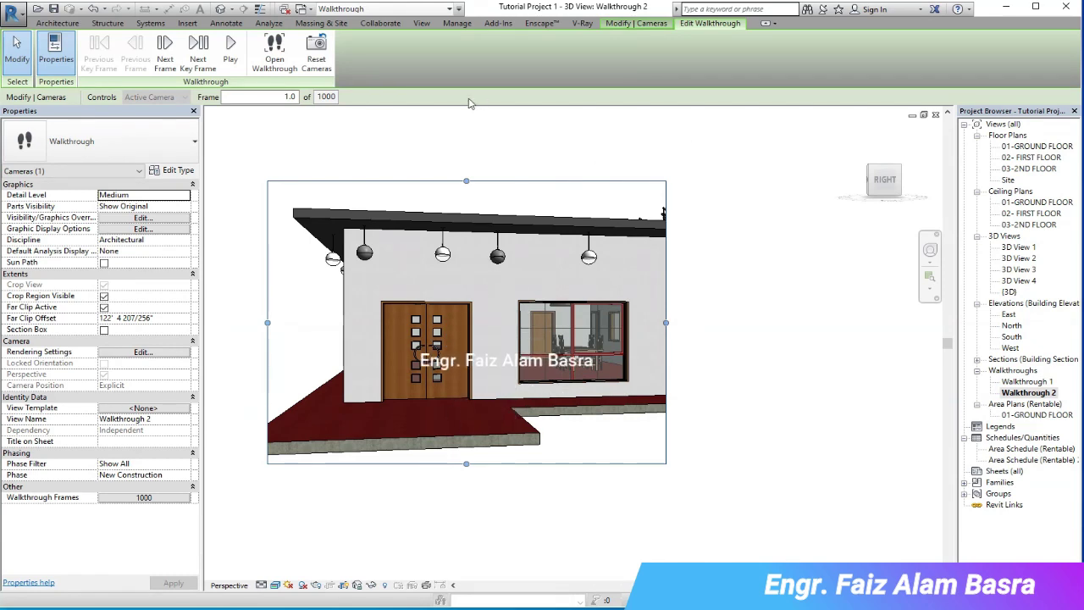
Play the frames, then stretch the crop region right, down and left to include the second window.
left_click(230, 49)
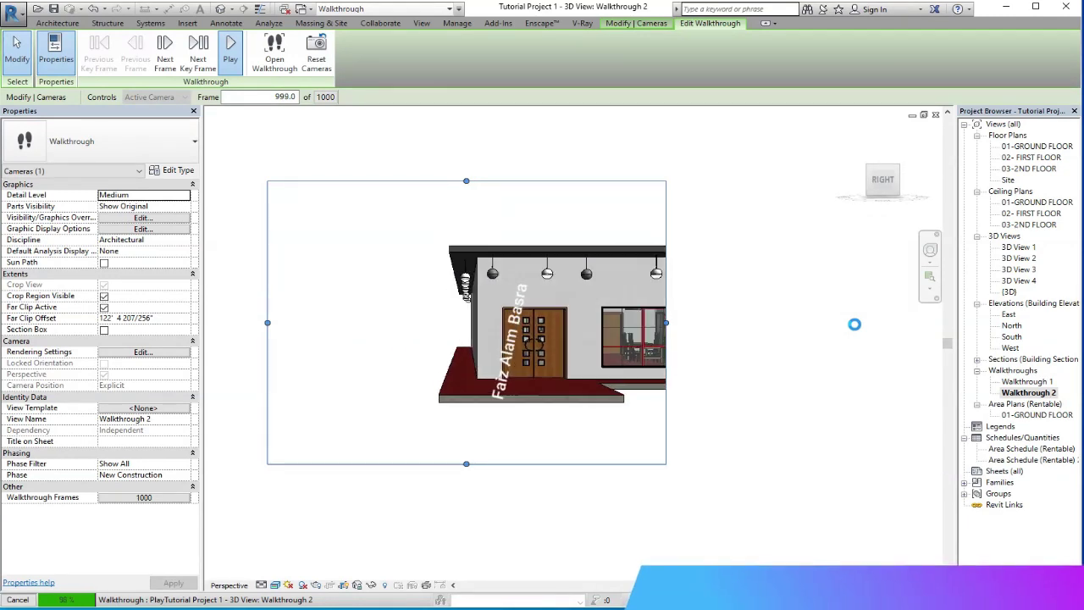
left_click(1052, 8)
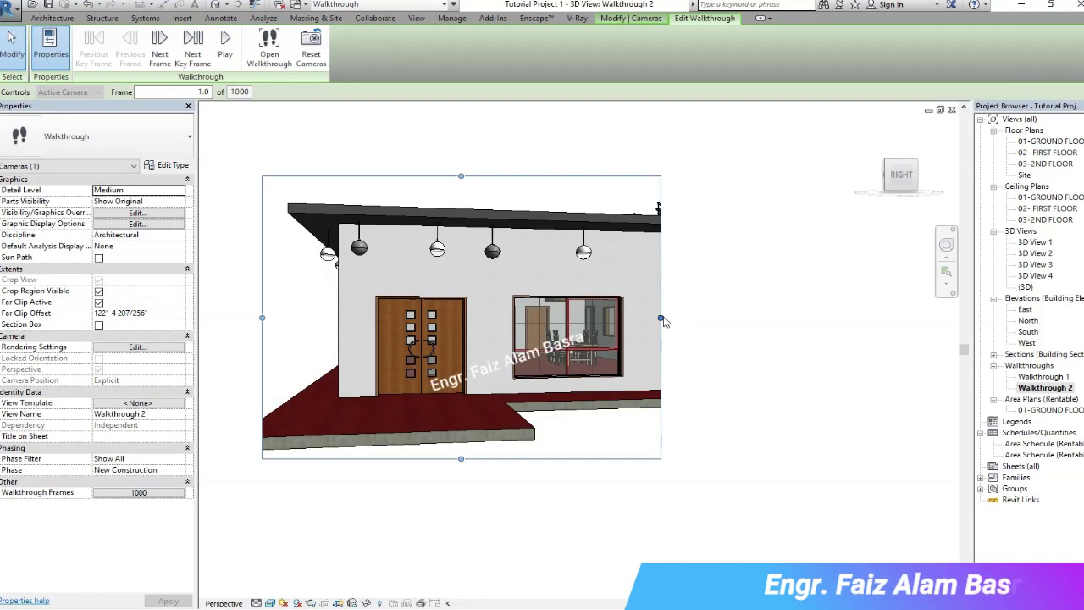
left_click_drag(660, 318, 800, 319)
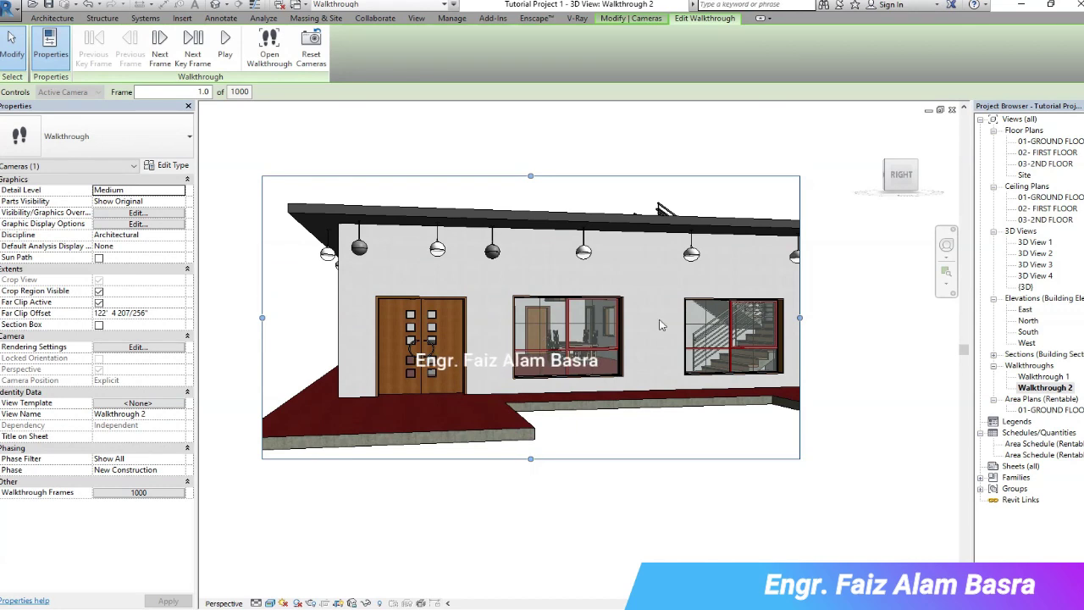
left_click_drag(803, 322, 850, 322)
left_click_drag(556, 462, 556, 490)
left_click_drag(262, 329, 240, 330)
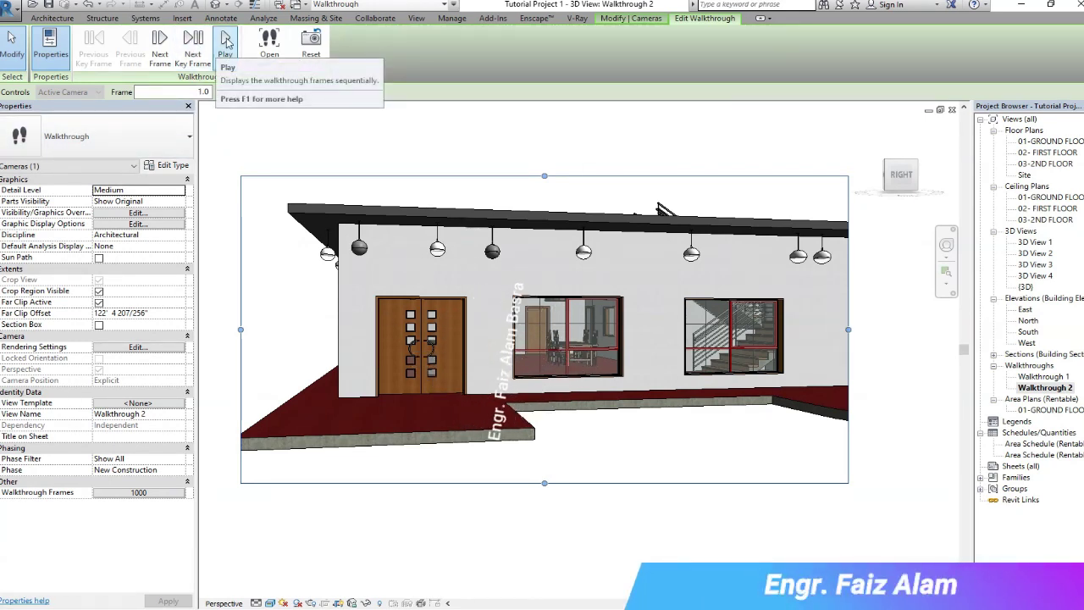
key("Escape")
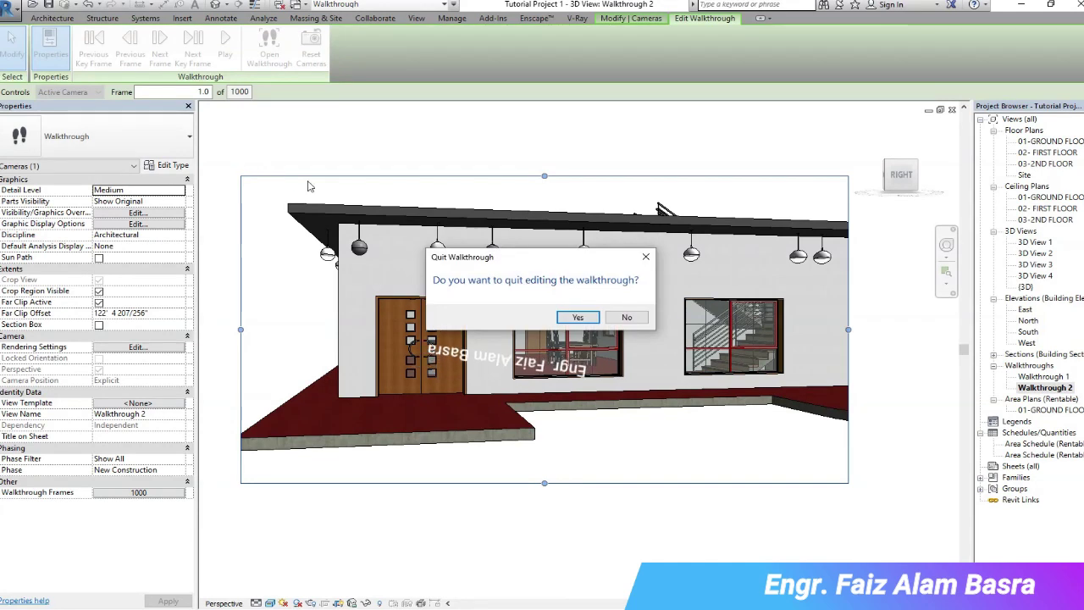
Quit walkthrough editing and switch the lighting scheme to Exterior: Artificial only.
left_click(579, 317)
left_click(270, 603)
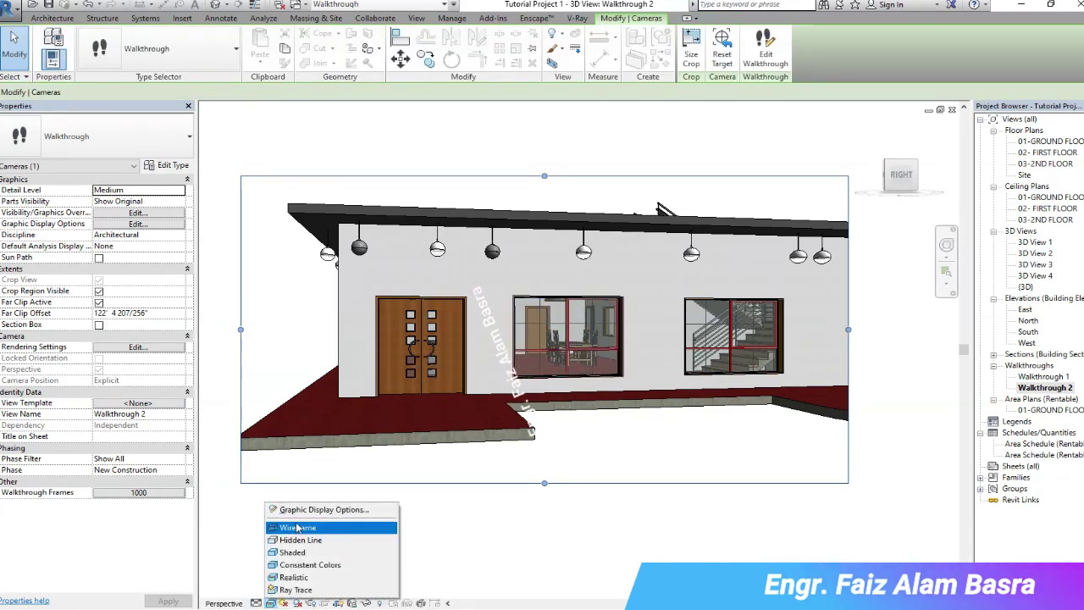
left_click(310, 440)
left_click(74, 352)
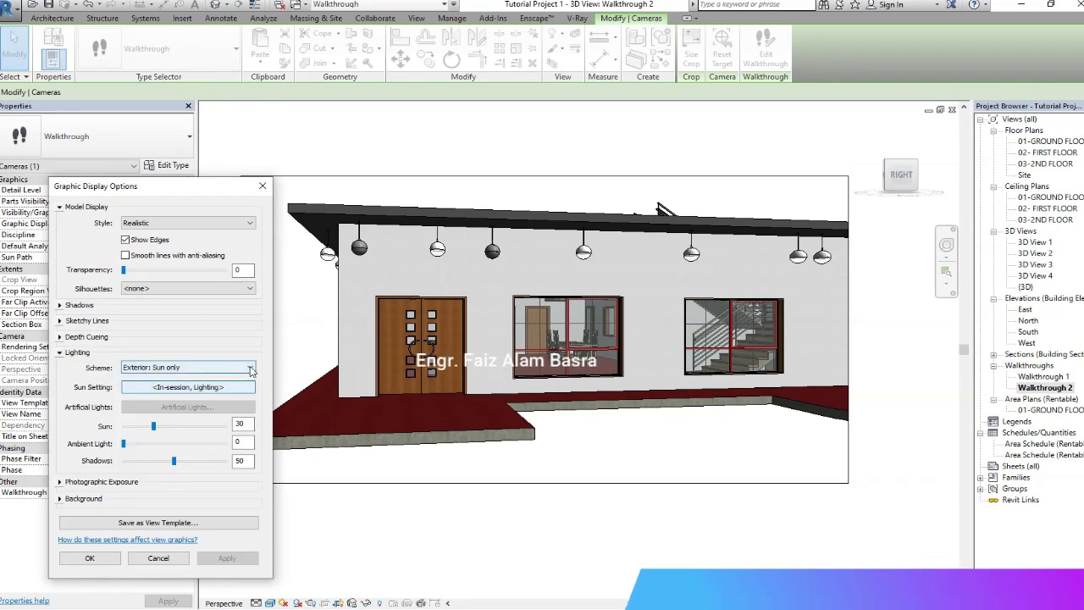
left_click(187, 367)
left_click(170, 425)
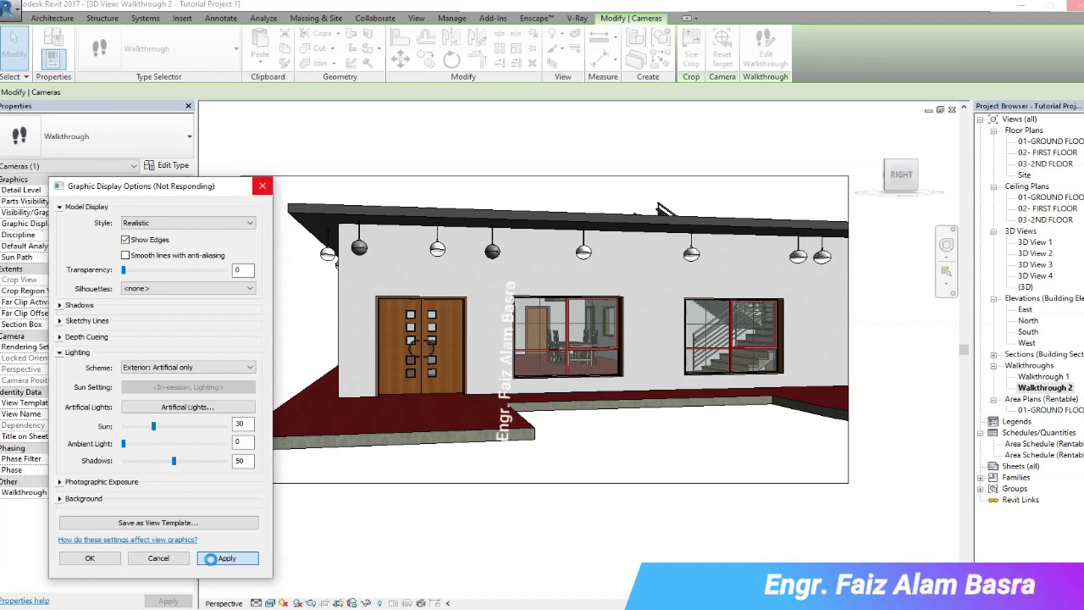
left_click(89, 558)
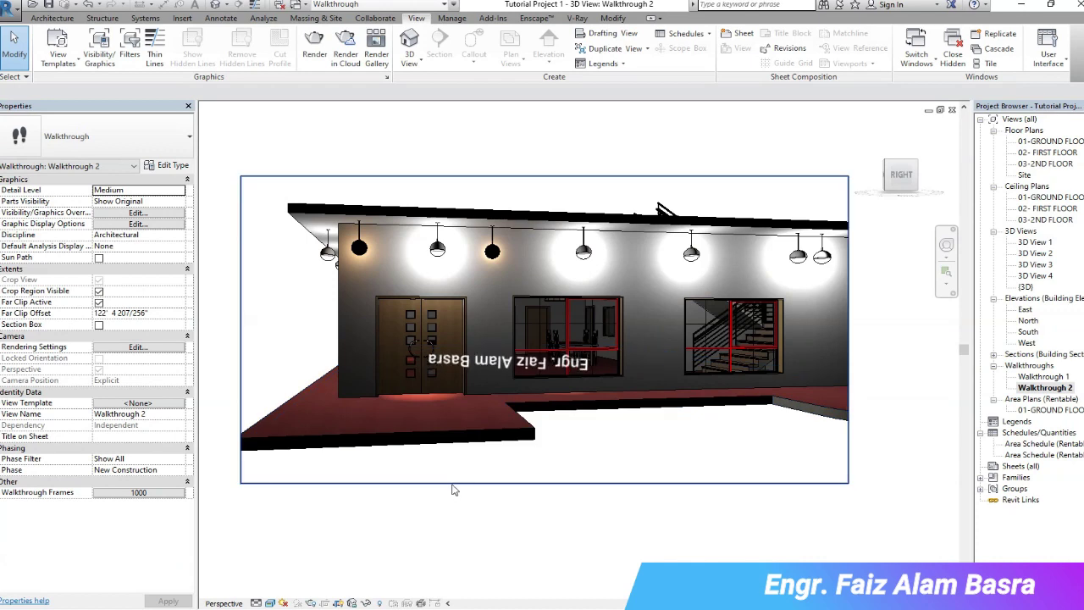
Play the night-lit walkthrough through all 1000 frames, then stop and quit editing.
left_click(767, 57)
left_click(225, 46)
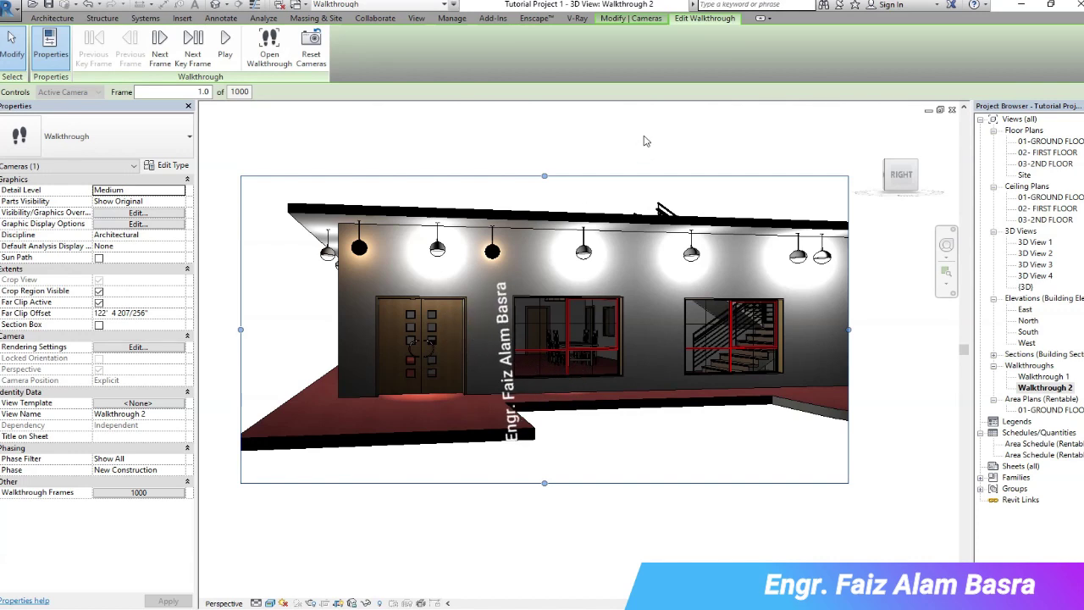
key("Escape")
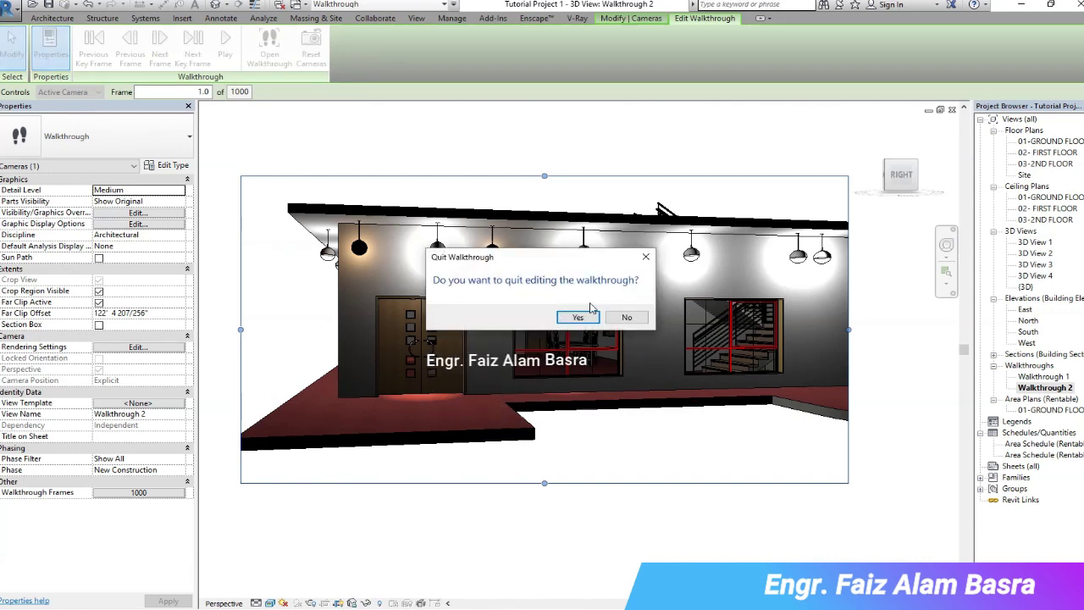
left_click(580, 318)
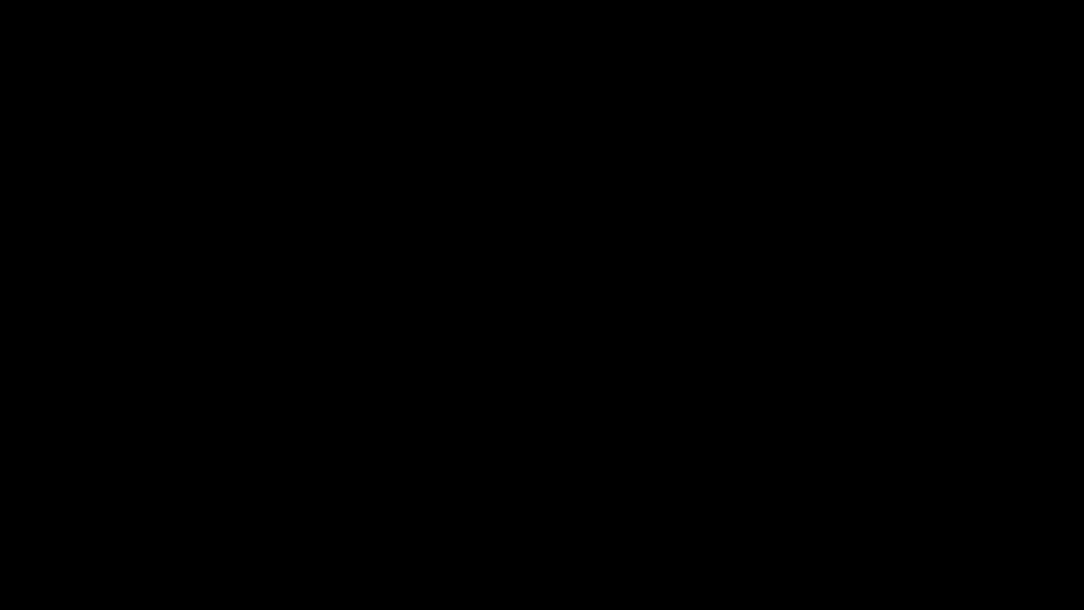